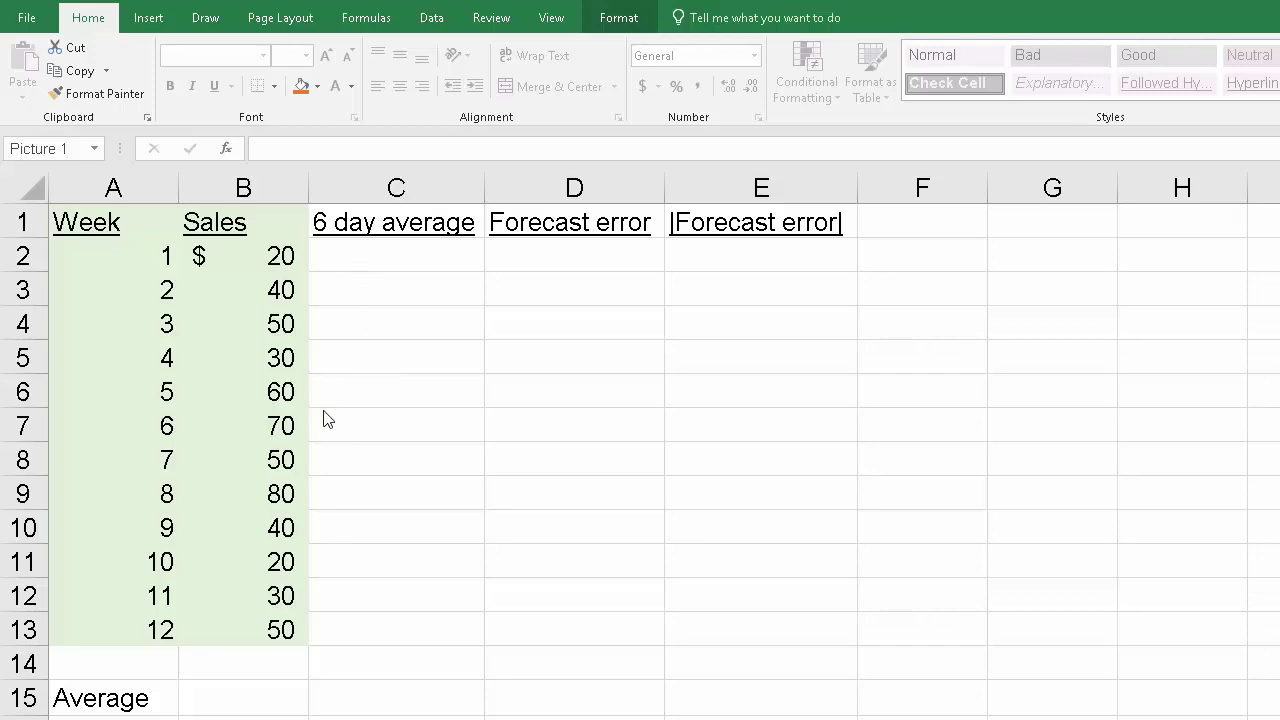
# Step: Set the font colour of the week 7 average in C8 to Automatic
pyautogui.click(368, 424)
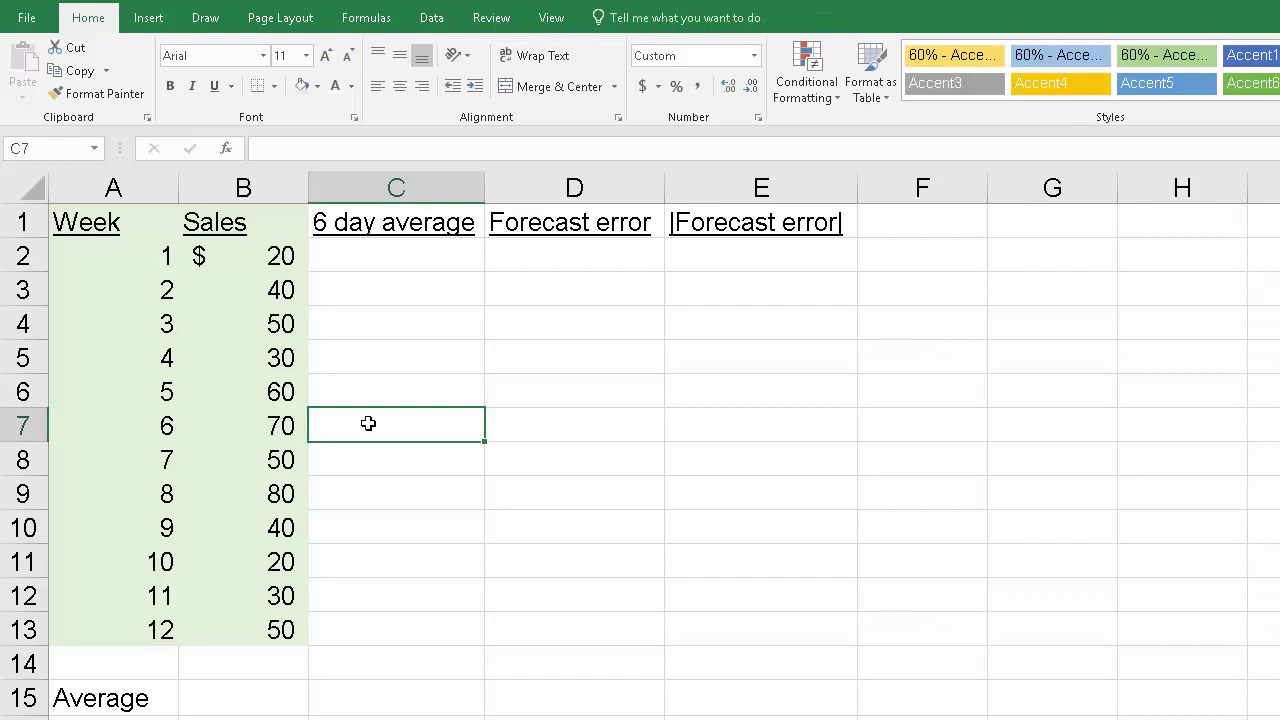
pyautogui.moveTo(280, 257); pyautogui.dragTo(276, 421)
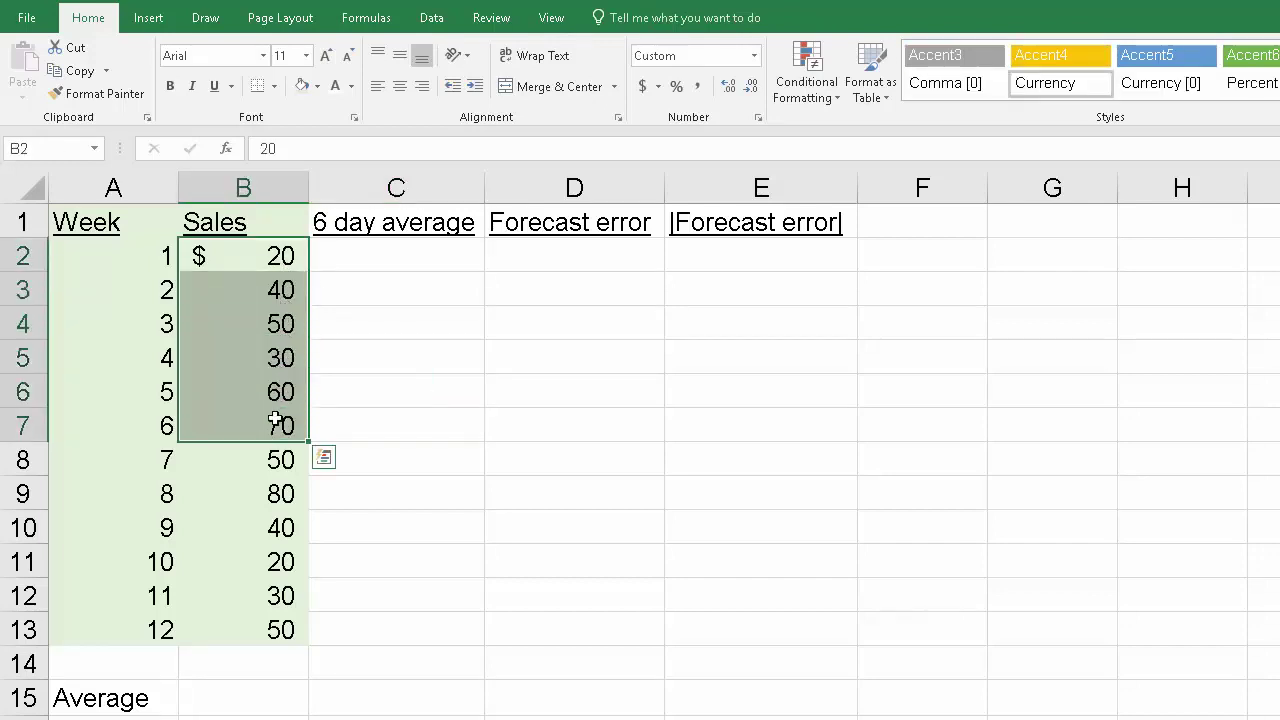
pyautogui.click(376, 455)
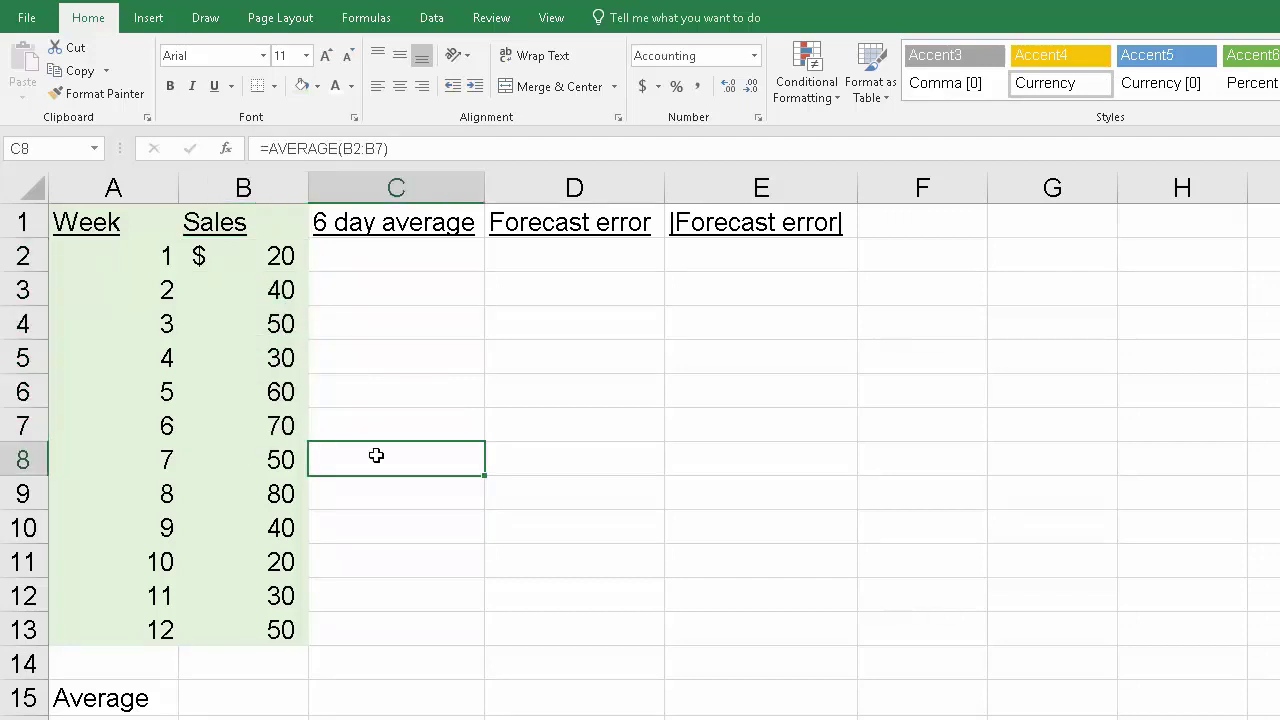
pyautogui.click(349, 89)
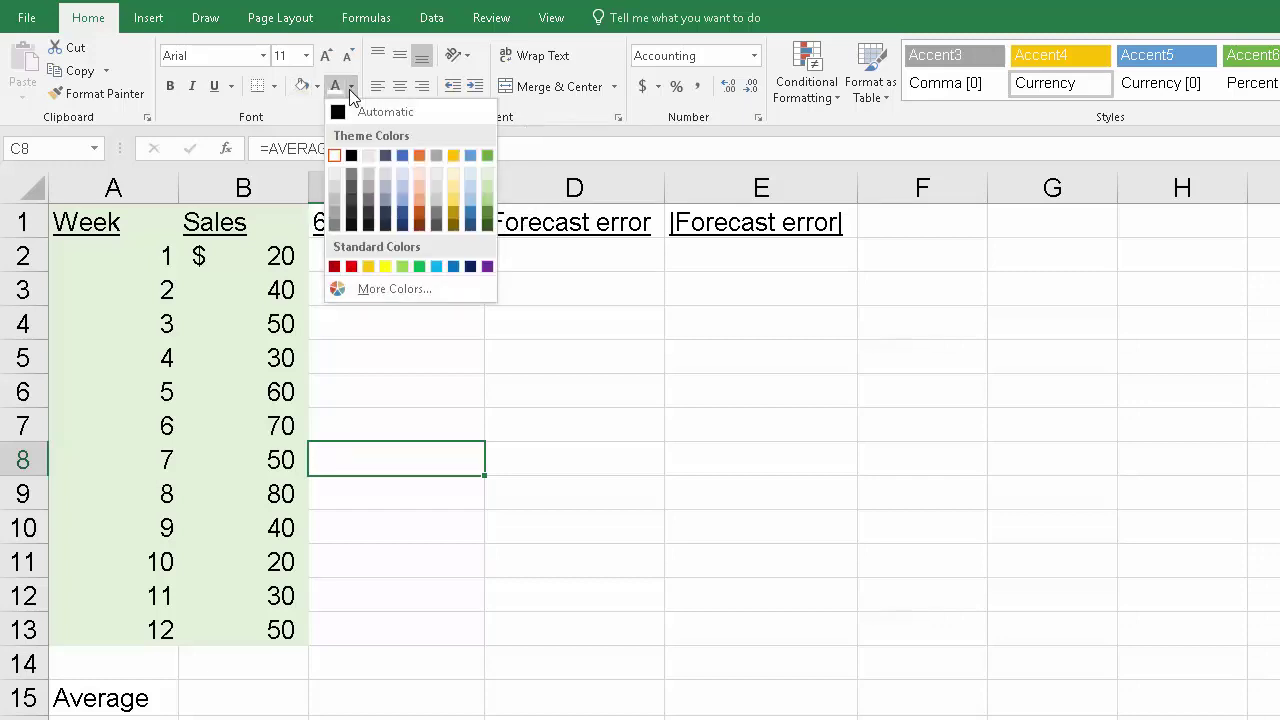
pyautogui.click(345, 108)
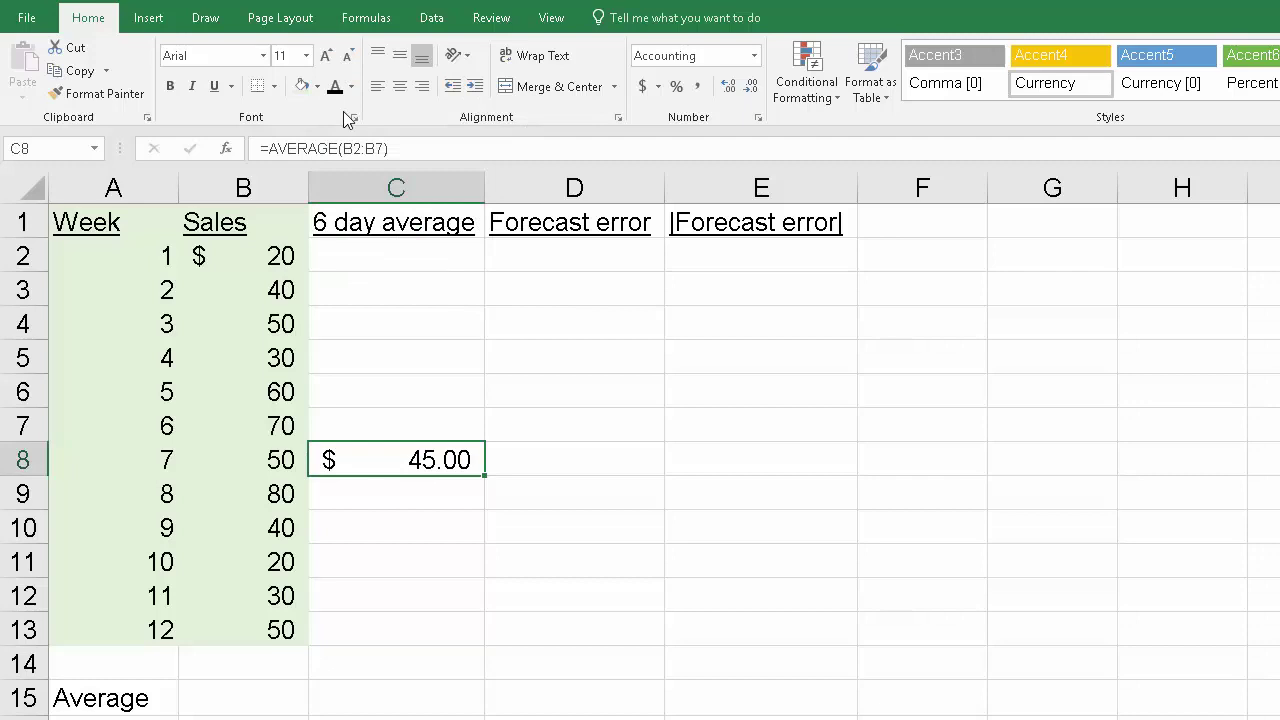
# Step: Examine the AVERAGE formula in C8 and the sales range it references
pyautogui.press('F2')
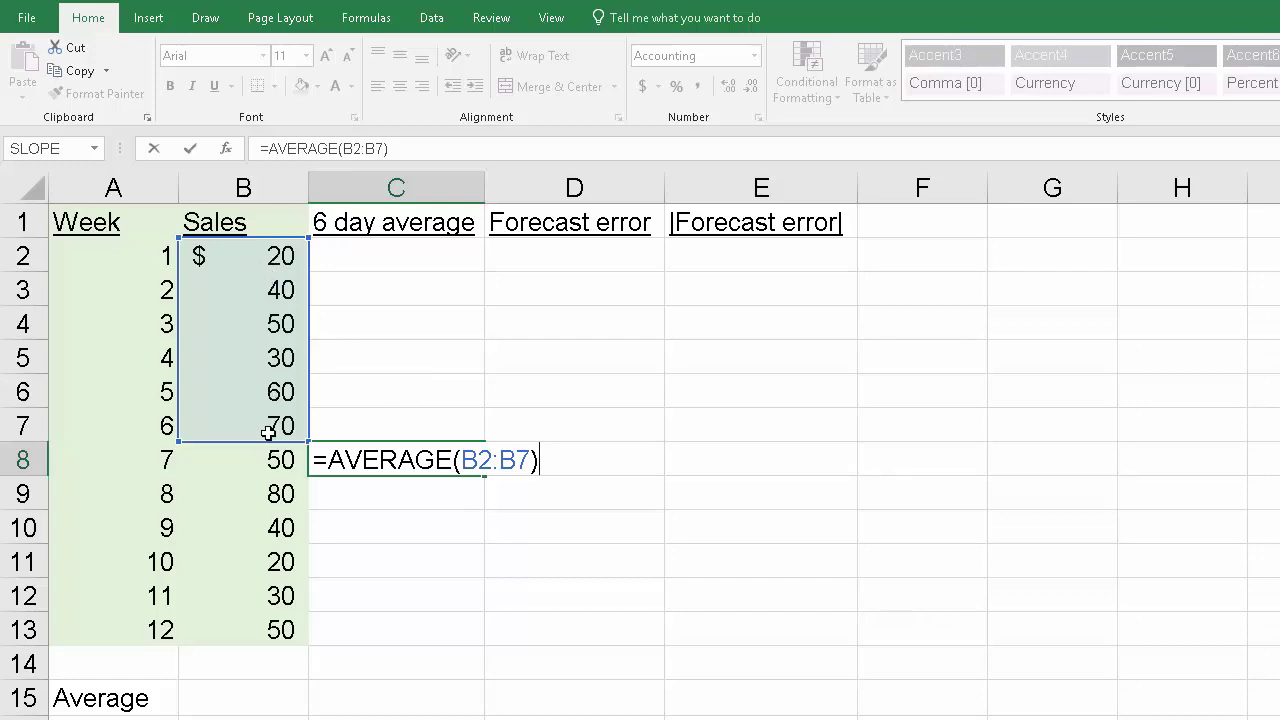
pyautogui.press('Return')
pyautogui.press('Up')
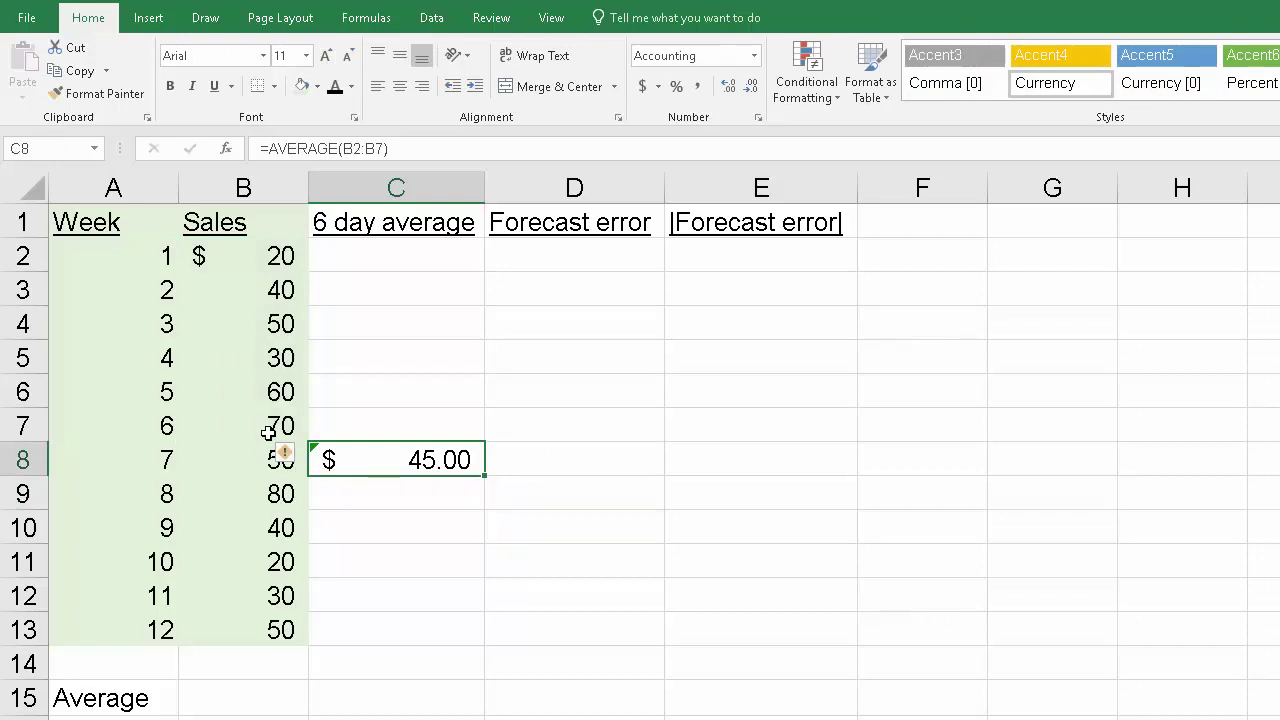
# Step: Apply the black font colour to the 6 day averages for weeks 8 to 12 in C9:C13
pyautogui.hotkey('ctrl', 'c')
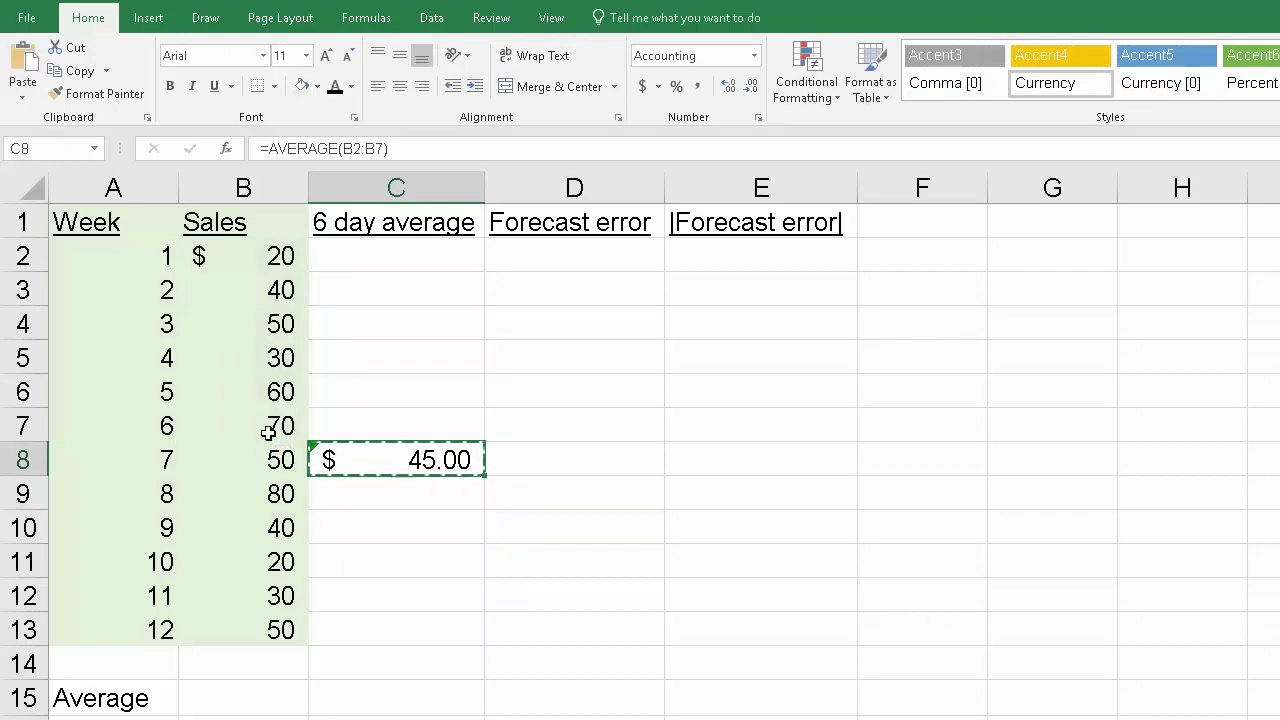
pyautogui.press('Down')
pyautogui.hotkey('ctrl', 'v')
pyautogui.press('Down')
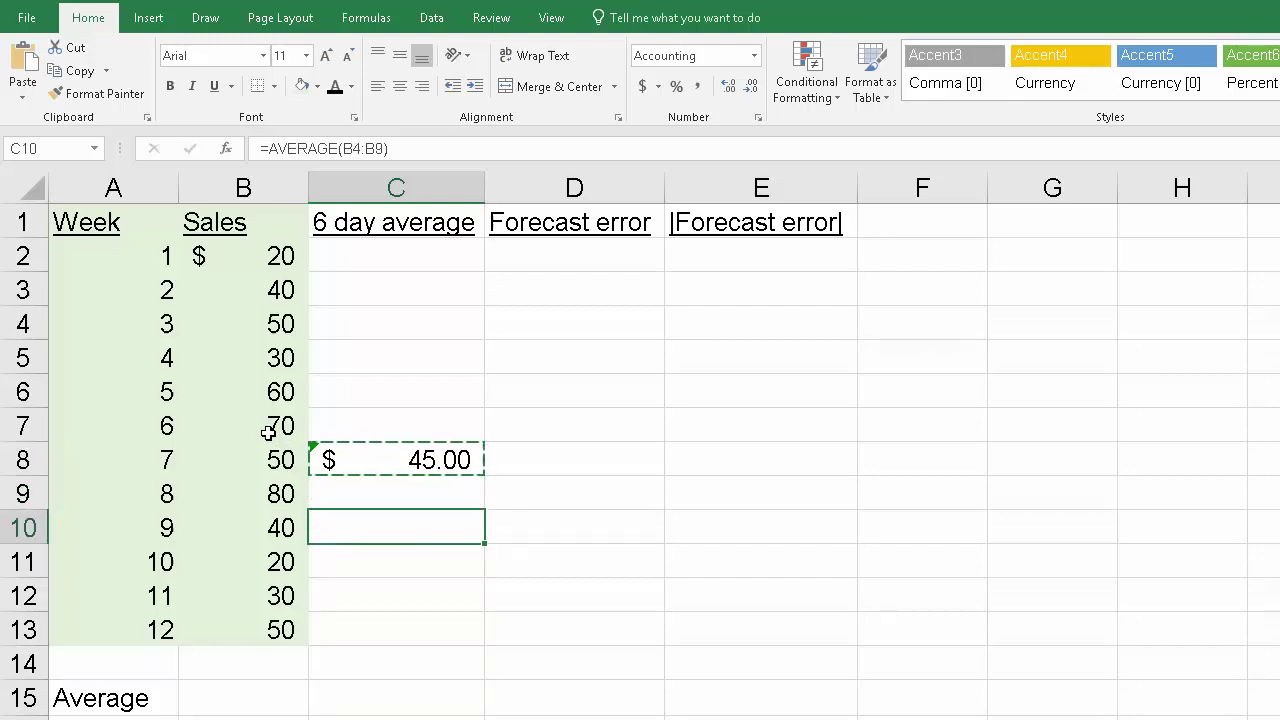
pyautogui.press('Up')
pyautogui.hotkey('shift', 'Down')
pyautogui.hotkey('shift', 'Down')
pyautogui.hotkey('shift', 'Down')
pyautogui.hotkey('shift', 'Down')
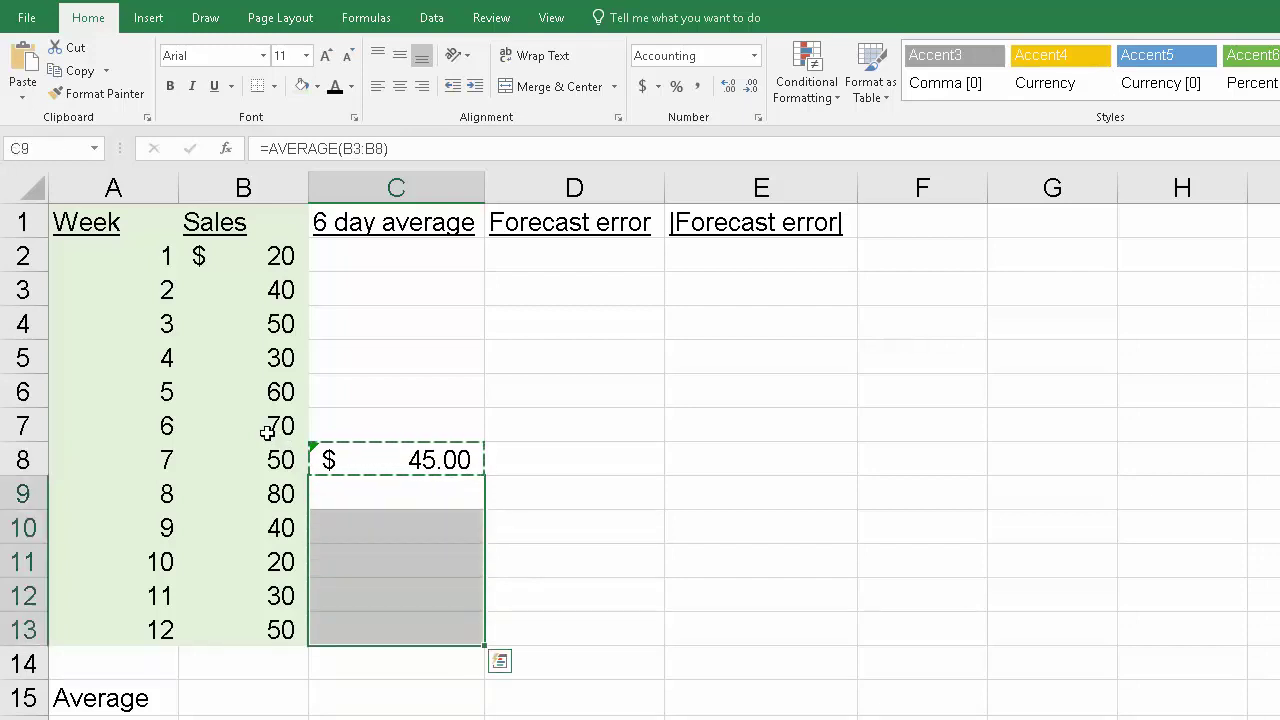
pyautogui.press('Return')
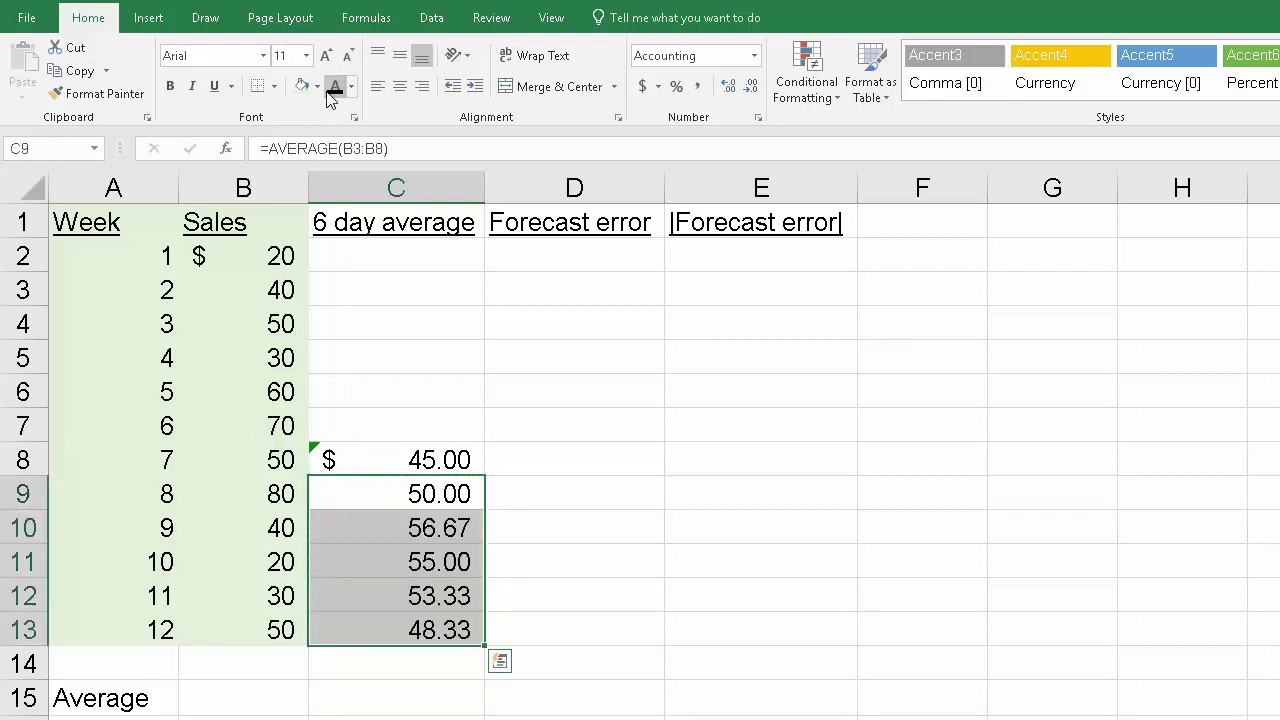
# Step: Review the moving average formulas down column C, checking the sales ranges referenced in C13 and C12
pyautogui.press('Down')
pyautogui.press('Up')
pyautogui.press('Up')
pyautogui.press('Down')
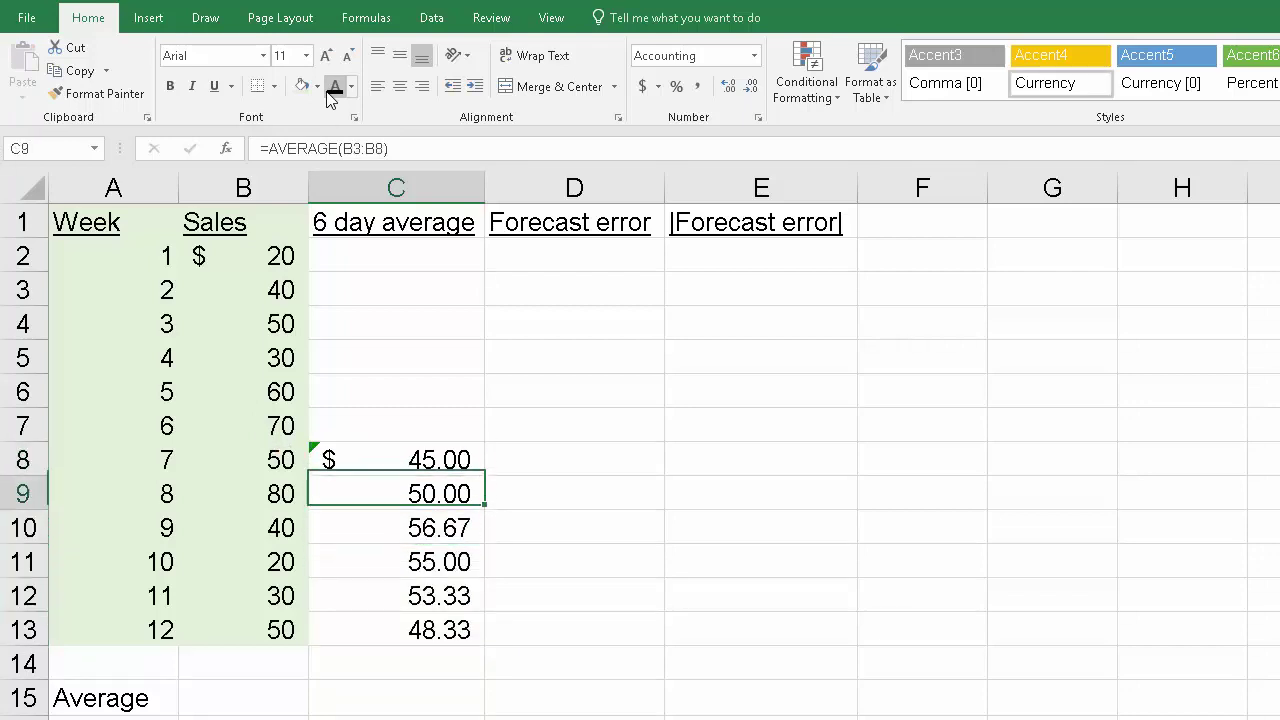
pyautogui.press('Down')
pyautogui.press('Down')
pyautogui.press('Down')
pyautogui.press('Down')
pyautogui.press('F2')
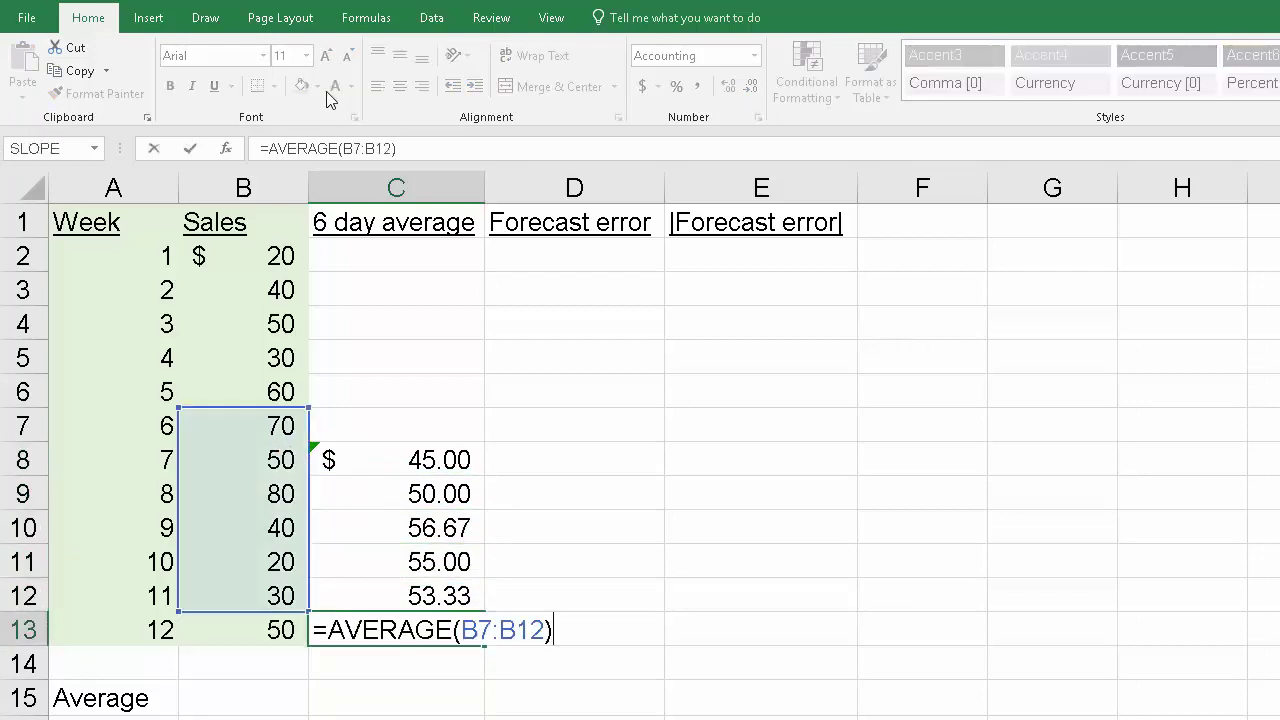
pyautogui.press('Return')
pyautogui.press('Up')
pyautogui.press('Up')
pyautogui.press('F2')
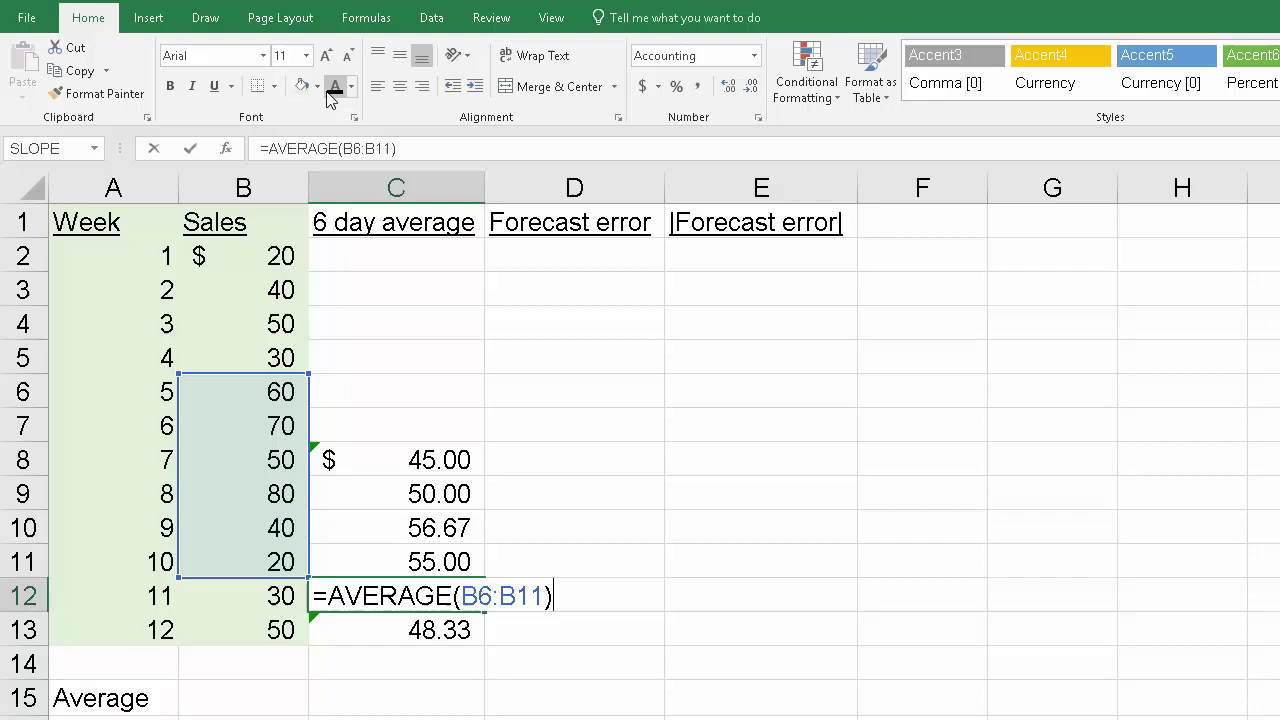
pyautogui.press('Return')
pyautogui.press('Up')
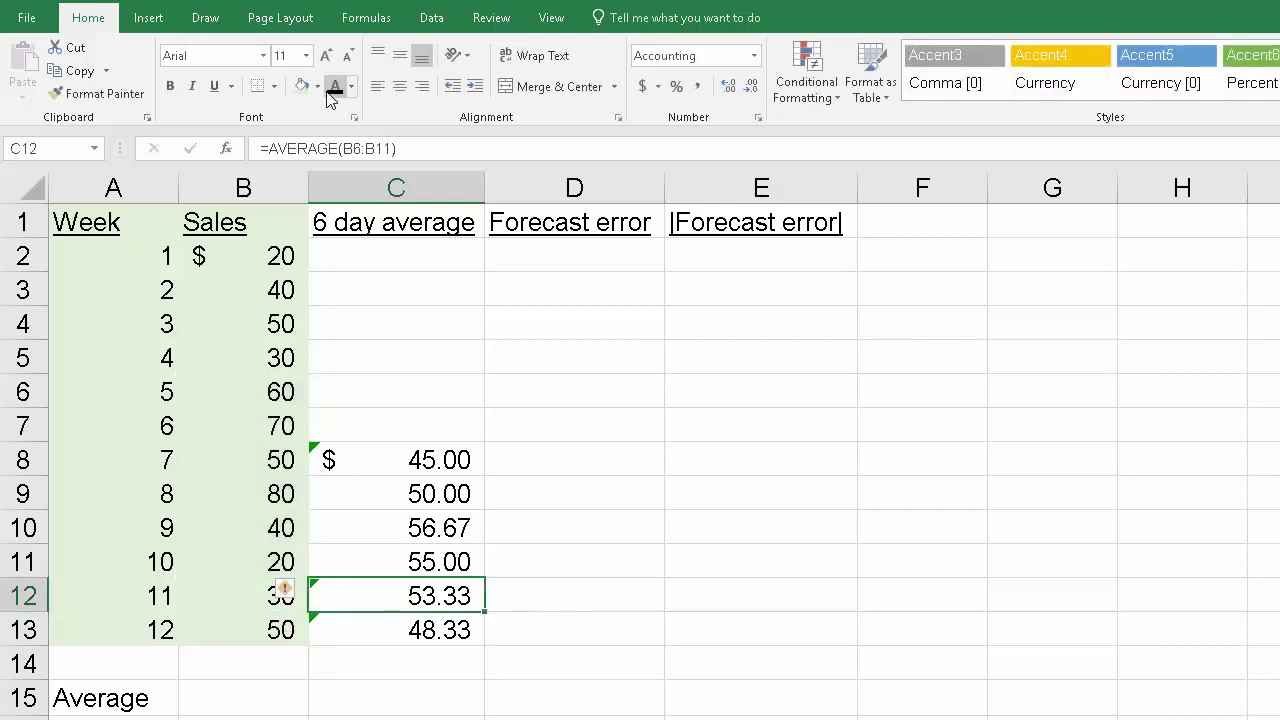
# Step: Apply the black font colour to the week 7 forecast error in D8 and inspect its formula
pyautogui.press('Up')
pyautogui.press('Up')
pyautogui.press('Up')
pyautogui.press('Up')
pyautogui.press('Right')
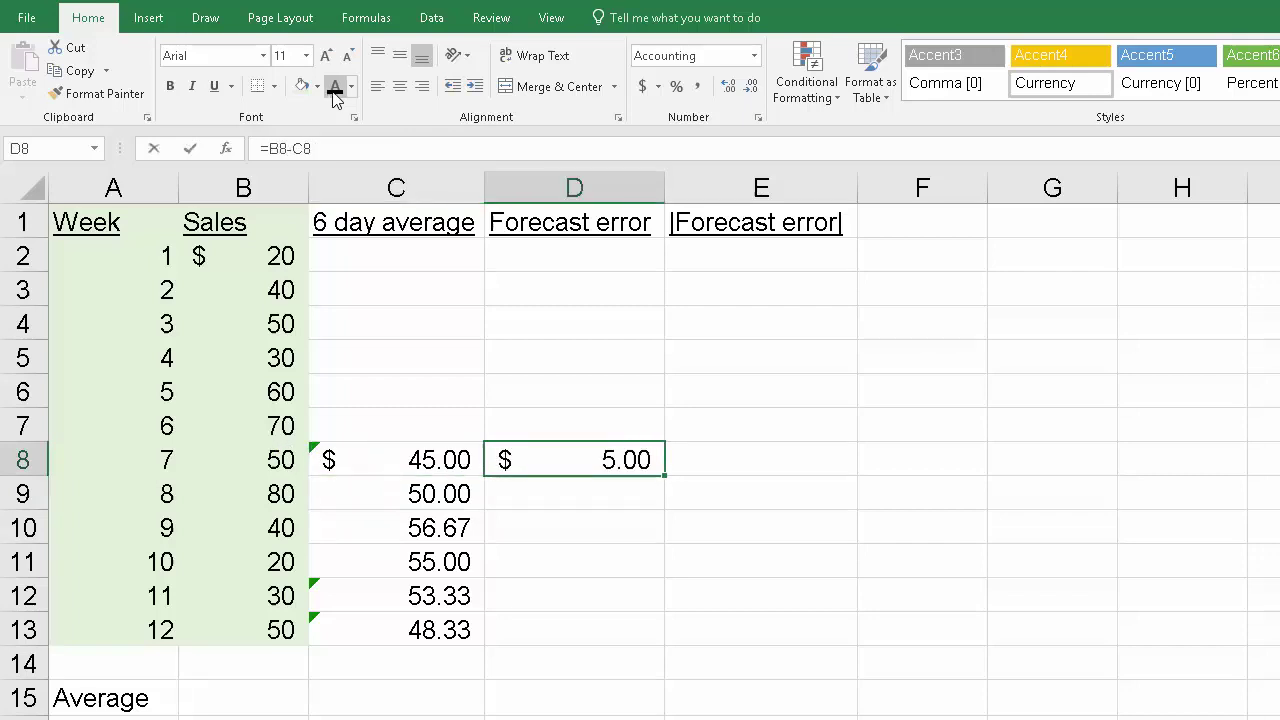
pyautogui.press('F2')
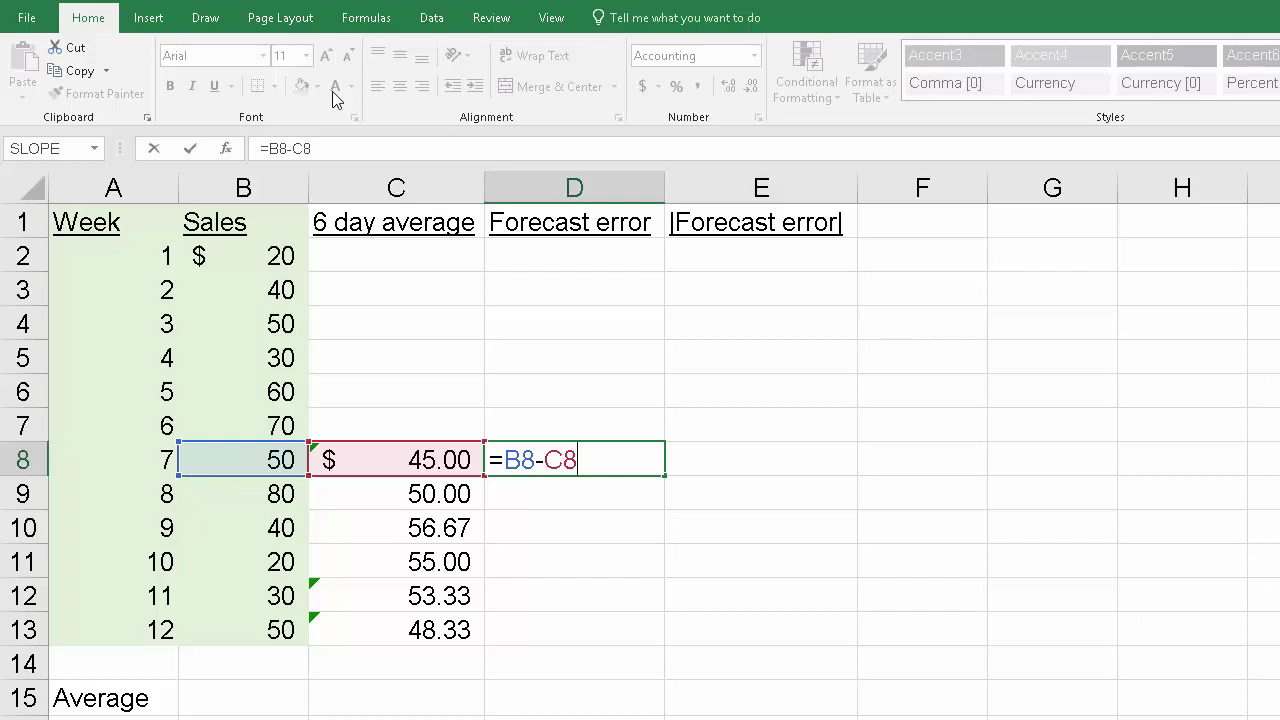
pyautogui.press('Return')
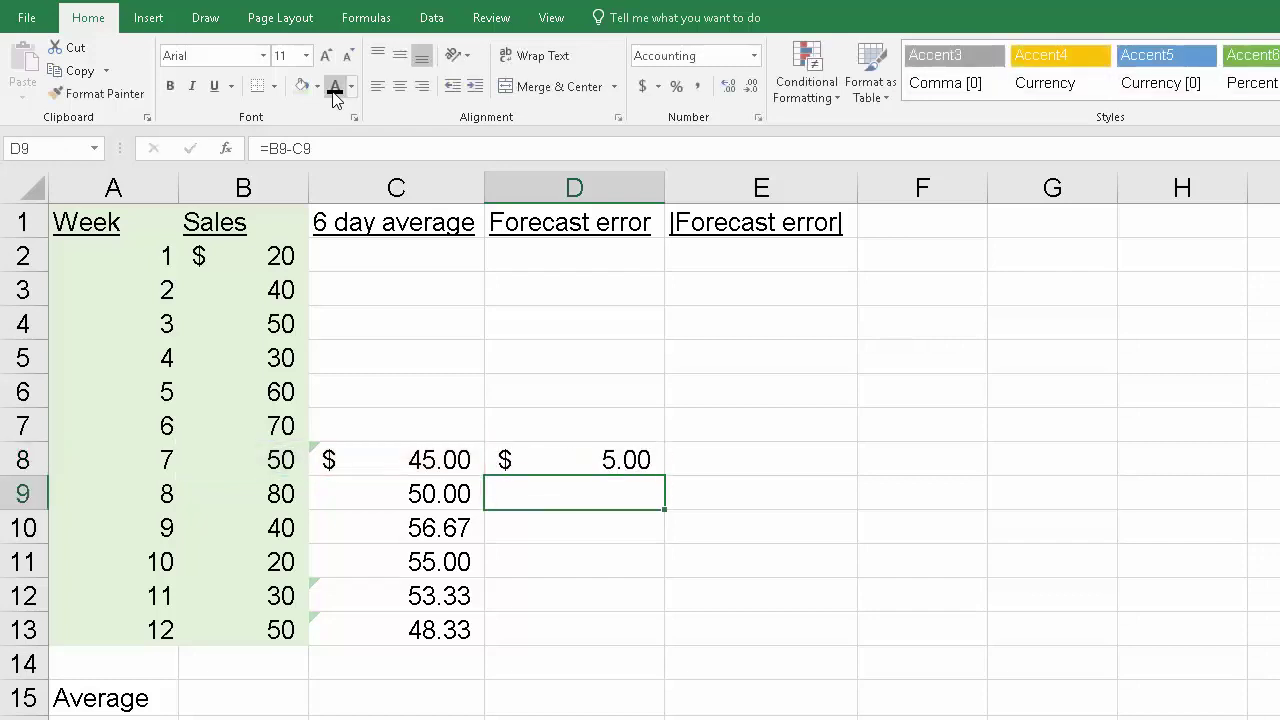
# Step: Apply the black font colour to the forecast errors for weeks 8 to 12 in D9:D13
pyautogui.press('Up')
pyautogui.press('Down')
pyautogui.hotkey('shift', 'Down')
pyautogui.hotkey('shift', 'Down')
pyautogui.hotkey('shift', 'Down')
pyautogui.hotkey('shift', 'Down')
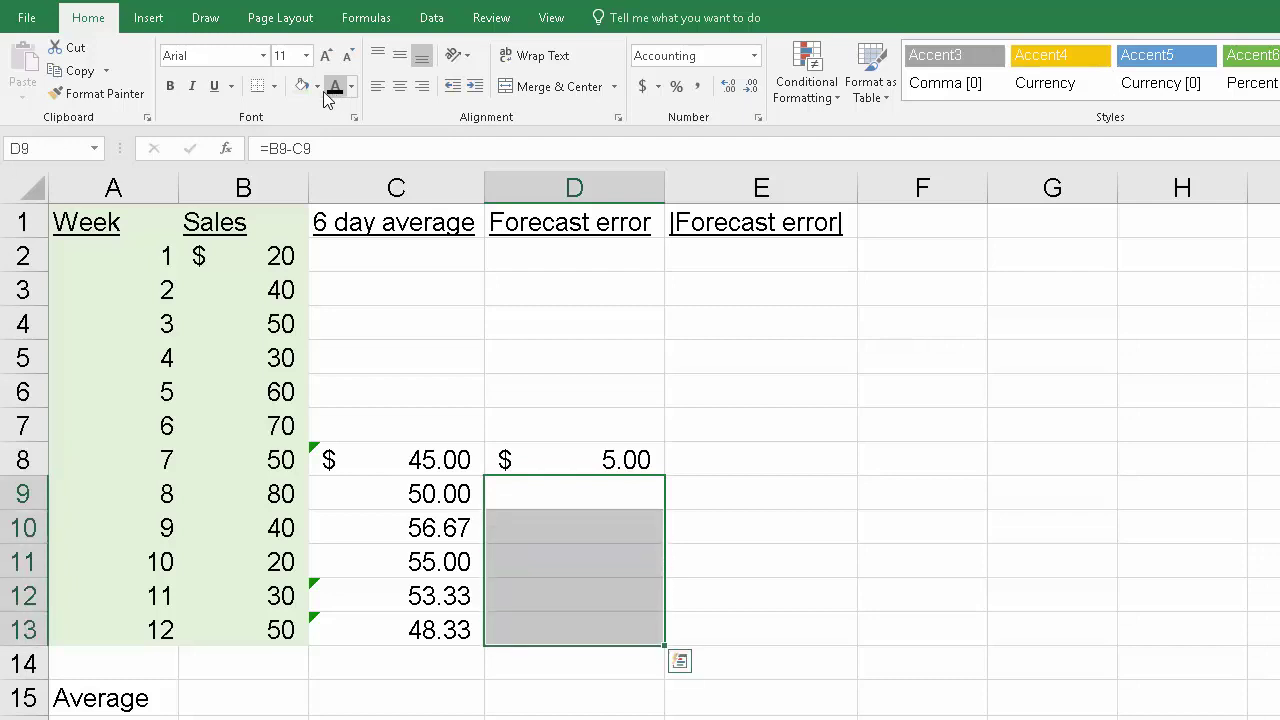
pyautogui.hotkey('ctrl', 'd')
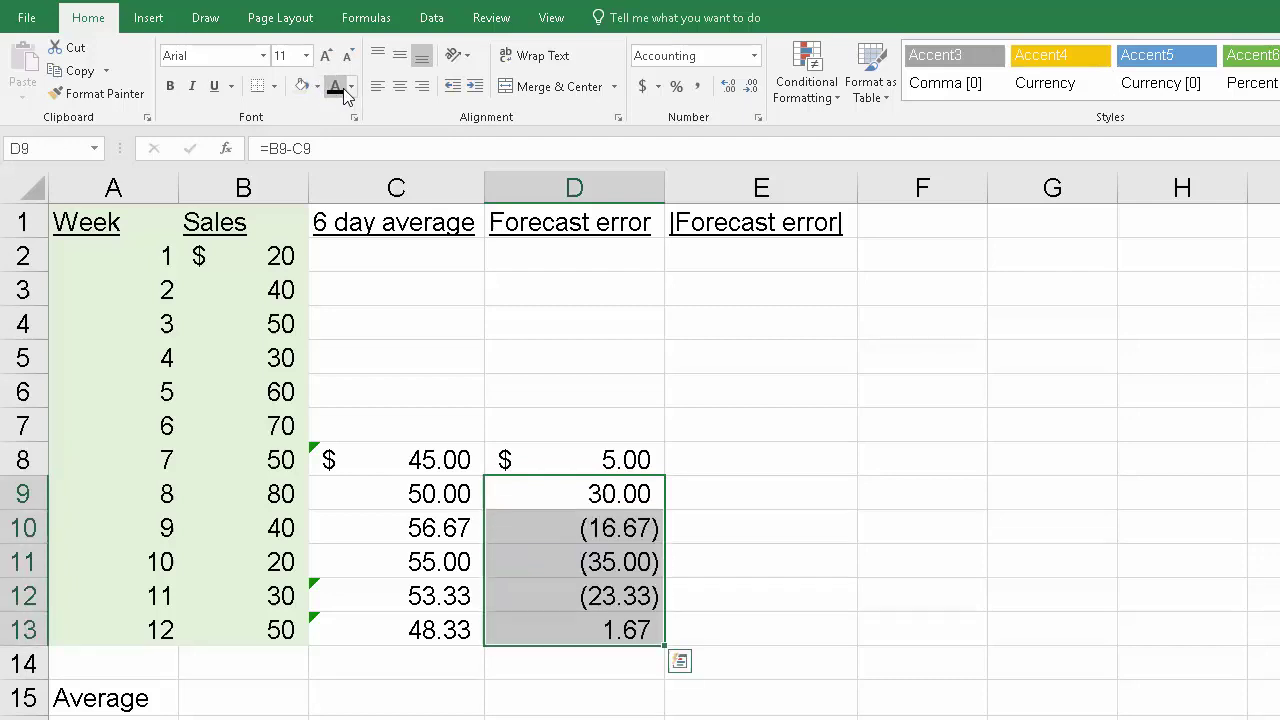
# Step: Examine the forecast error formulas in D9:D13 one by one, checking the sales and average cells each references
pyautogui.press('F2')
pyautogui.press('Return')
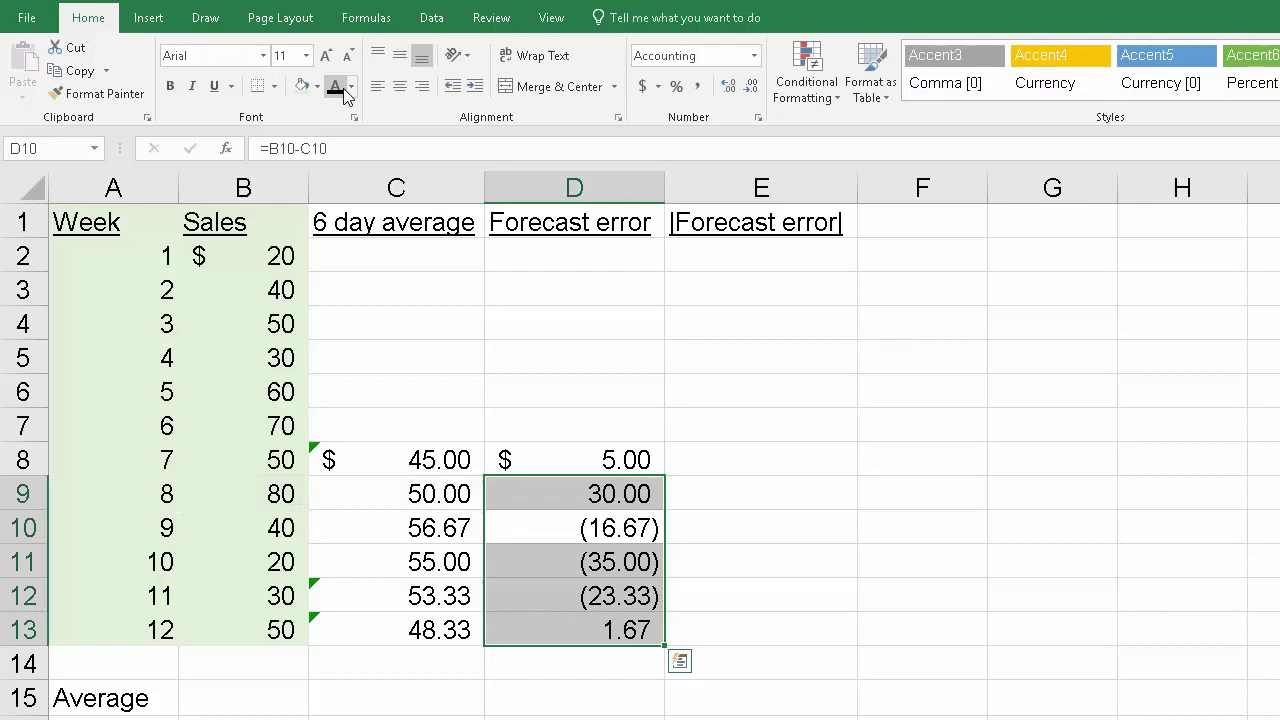
pyautogui.press('F2')
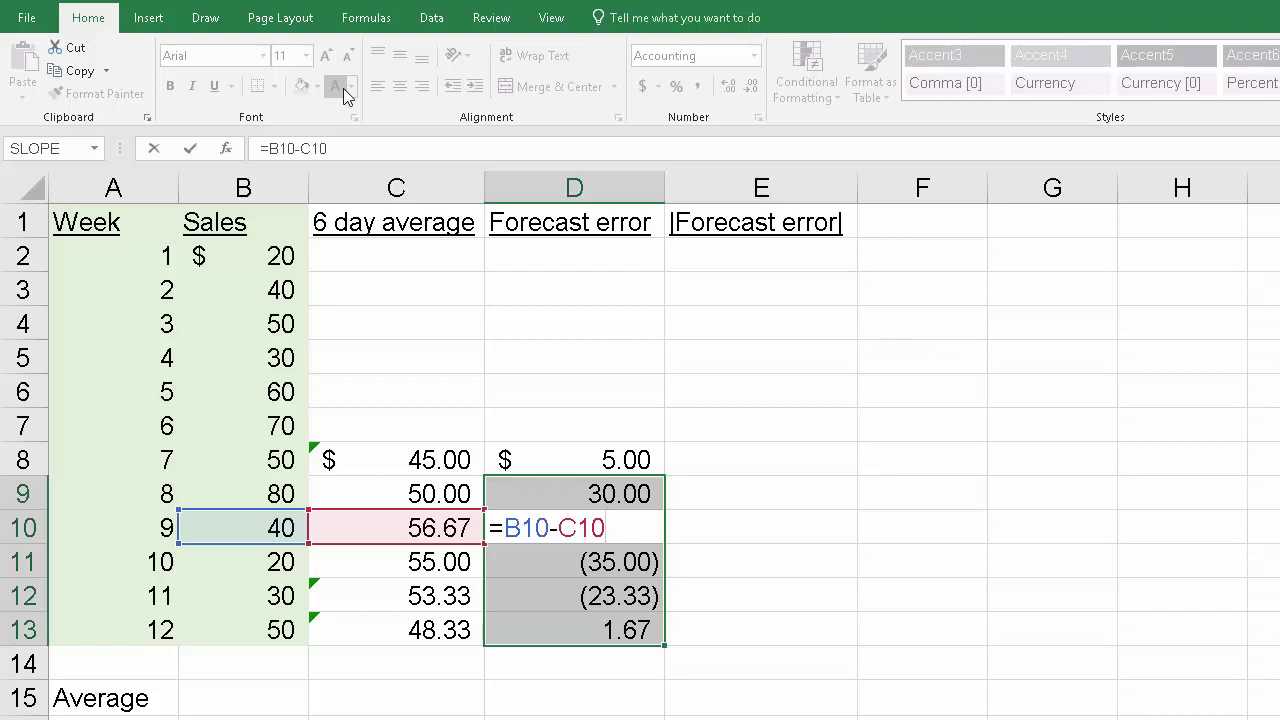
pyautogui.press('Return')
pyautogui.press('F2')
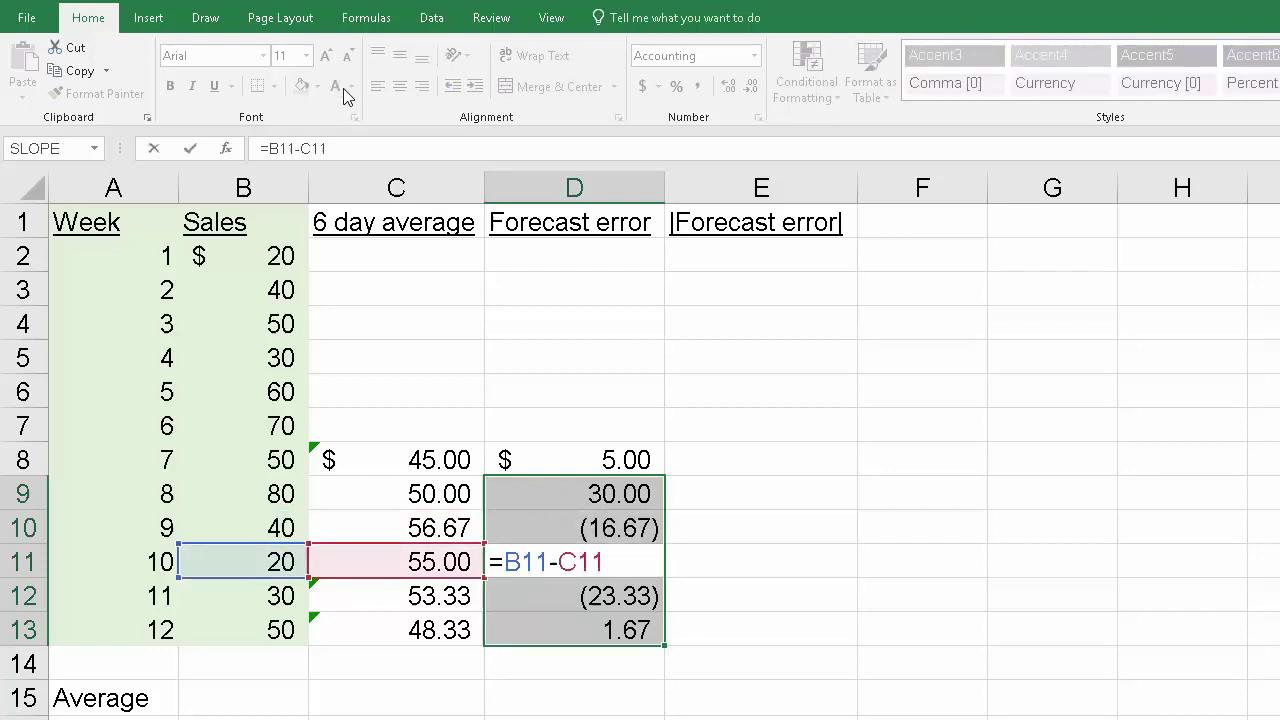
pyautogui.press('Return')
pyautogui.press('F2')
pyautogui.press('Return')
pyautogui.press('F2')
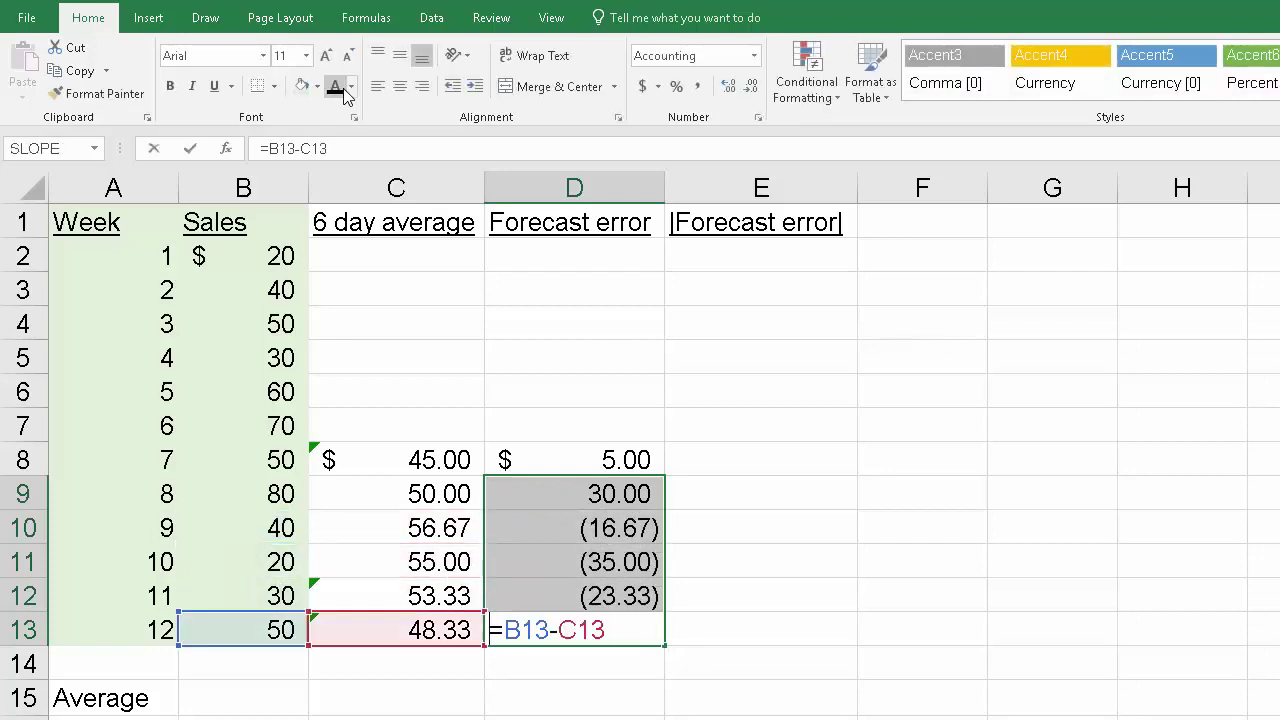
pyautogui.press('Return')
# Step: Apply the black font colour to the week 7 absolute forecast error in E8 and inspect its ABS formula
pyautogui.press('Up')
pyautogui.press('Up')
pyautogui.press('Down')
pyautogui.press('Right')
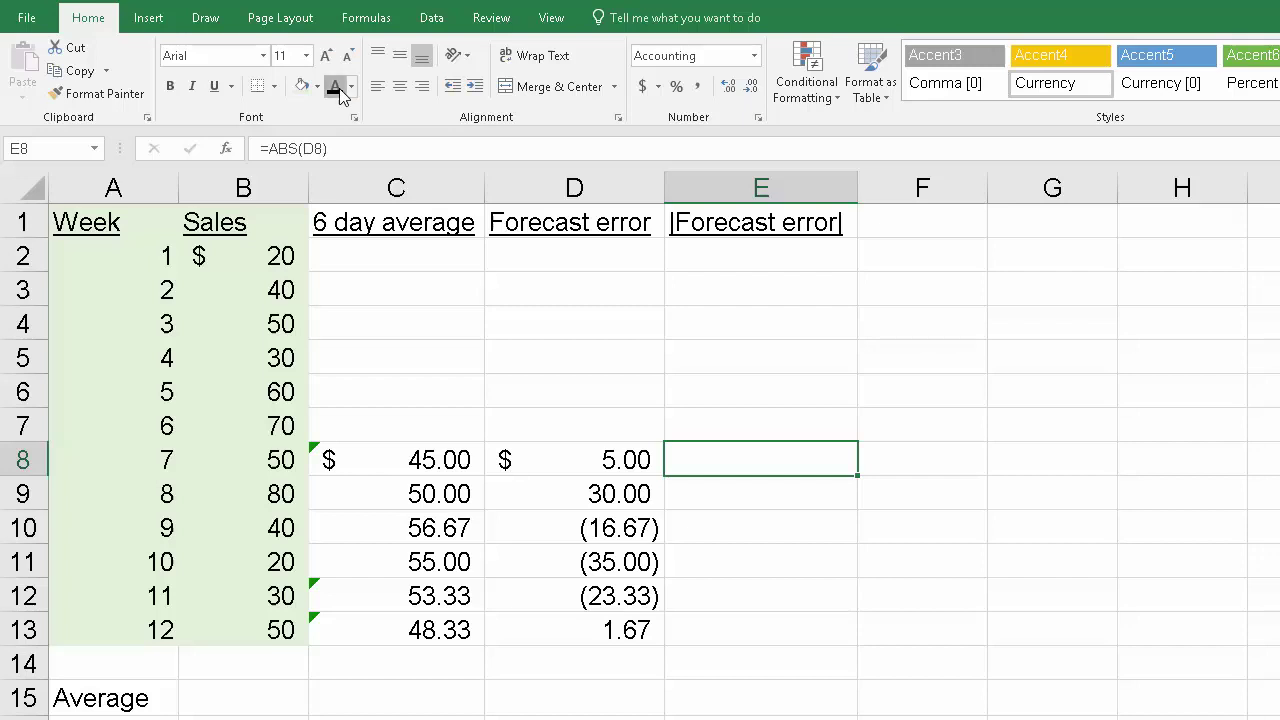
pyautogui.click(336, 88)
pyautogui.press('F2')
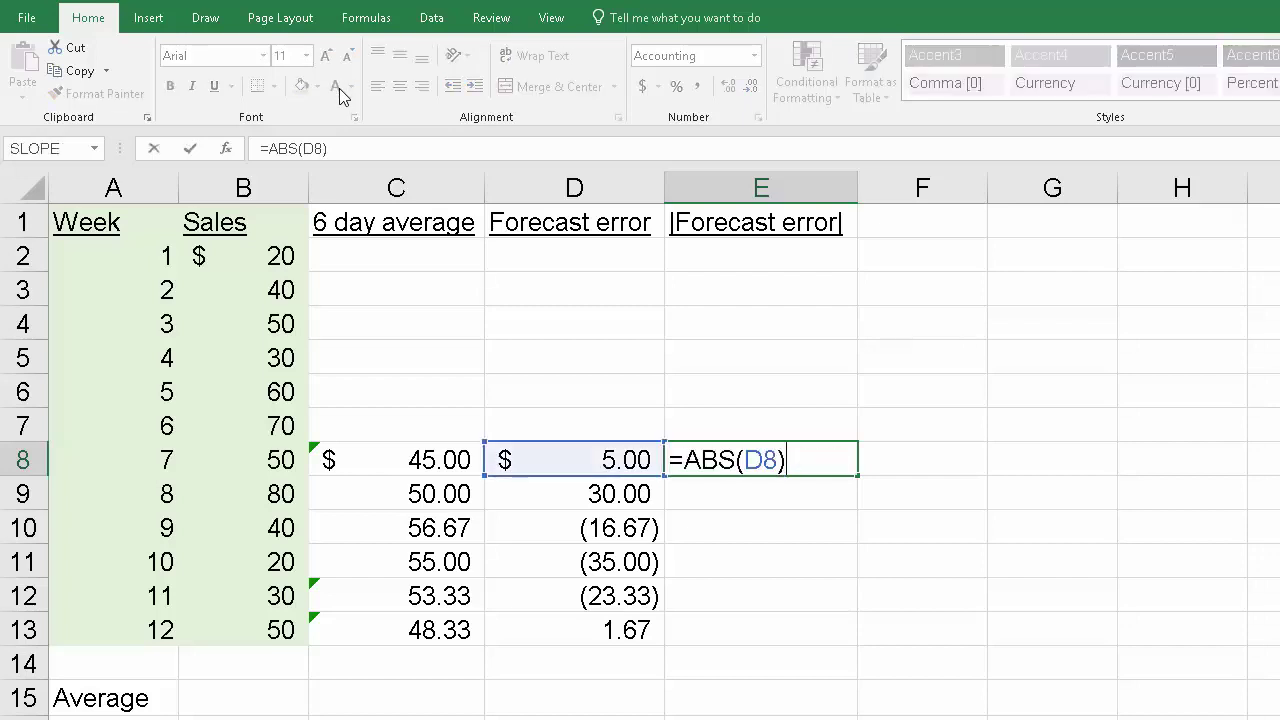
pyautogui.press('Return')
pyautogui.click(717, 465)
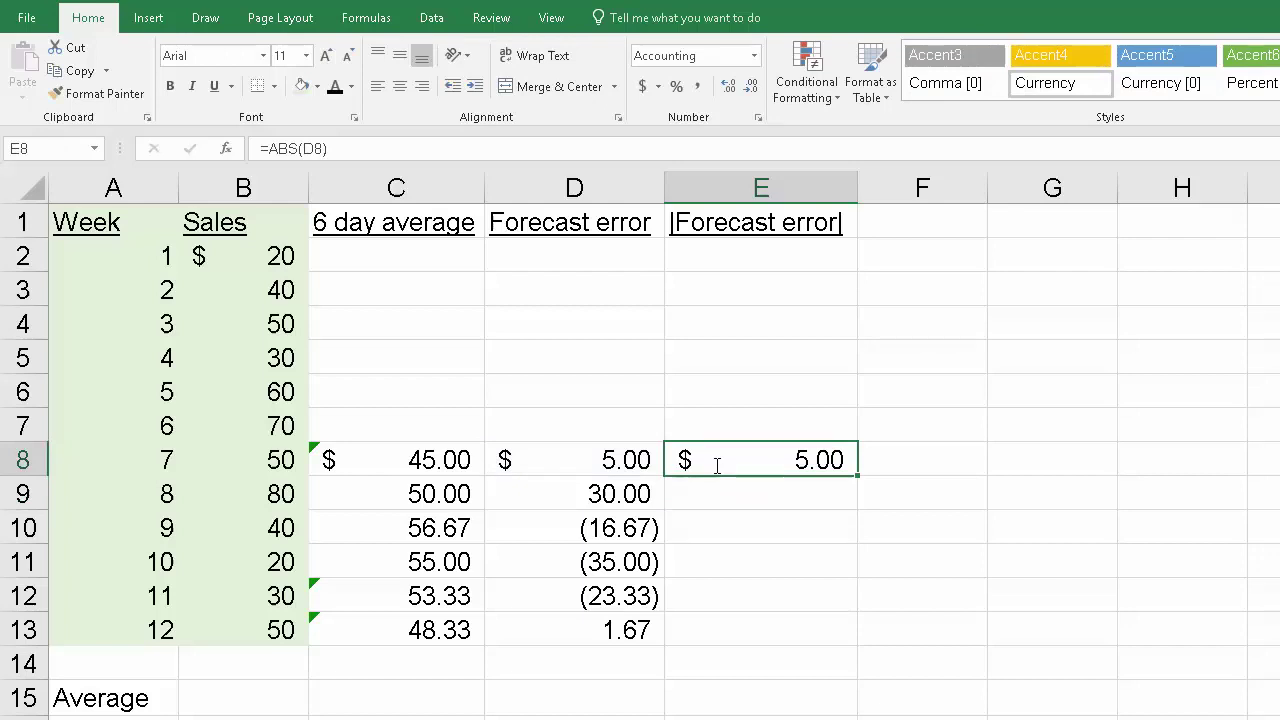
# Step: Apply the black font colour to the absolute forecast errors for weeks 8 to 12 in E9:E13
pyautogui.press('Down')
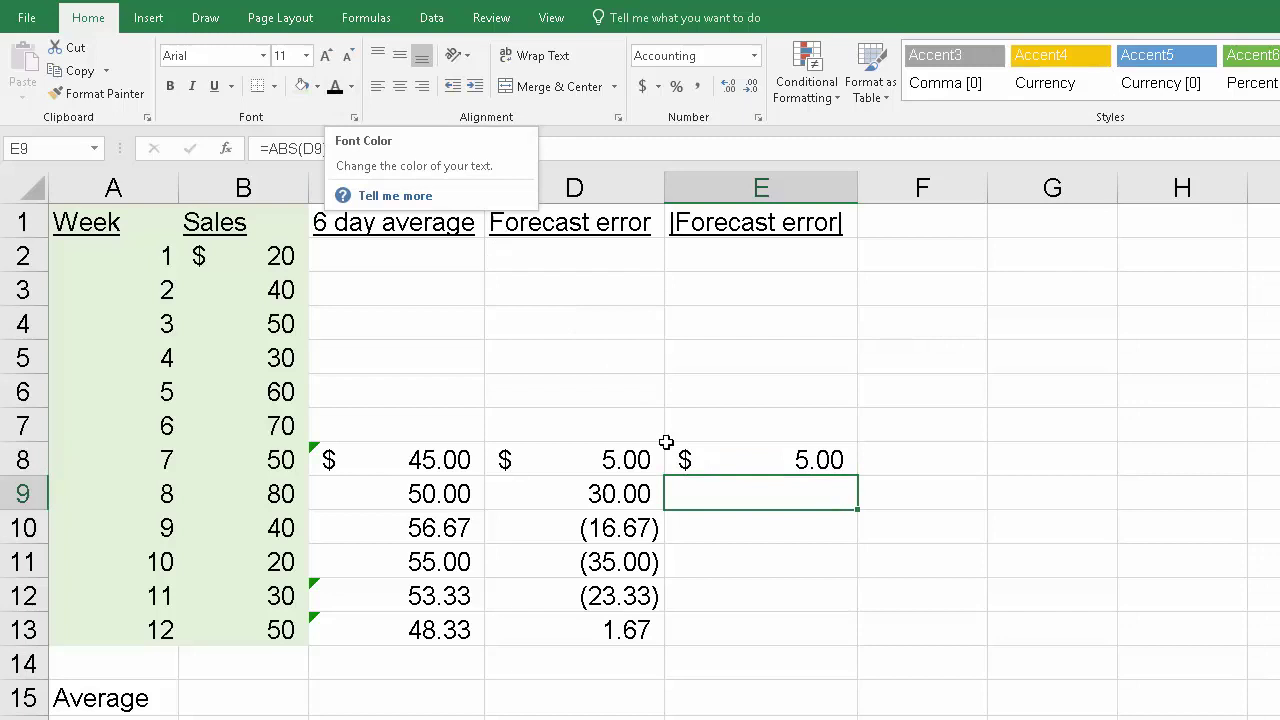
pyautogui.click(761, 536)
pyautogui.moveTo(761, 498); pyautogui.dragTo(757, 630)
pyautogui.click(334, 88)
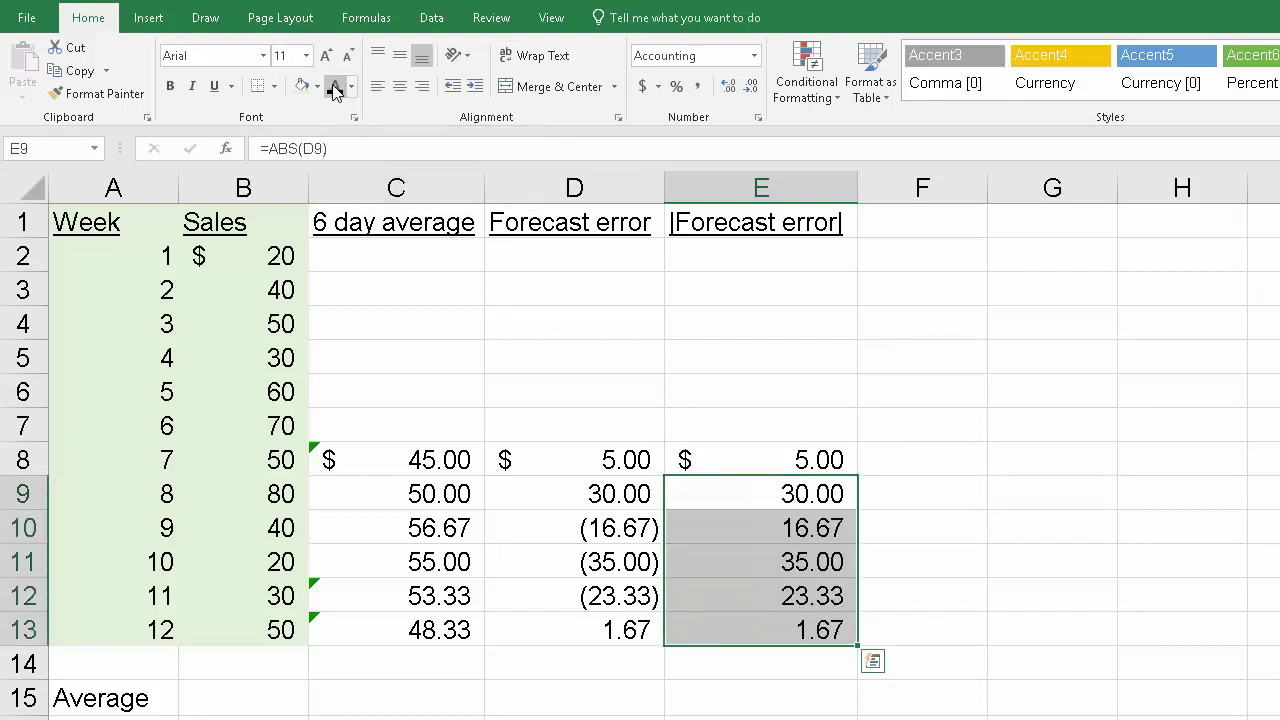
# Step: Review the absolute forecast errors and their ABS formulas in E8:E13
pyautogui.press('Down')
pyautogui.press('Down')
pyautogui.press('Down')
pyautogui.press('Down')
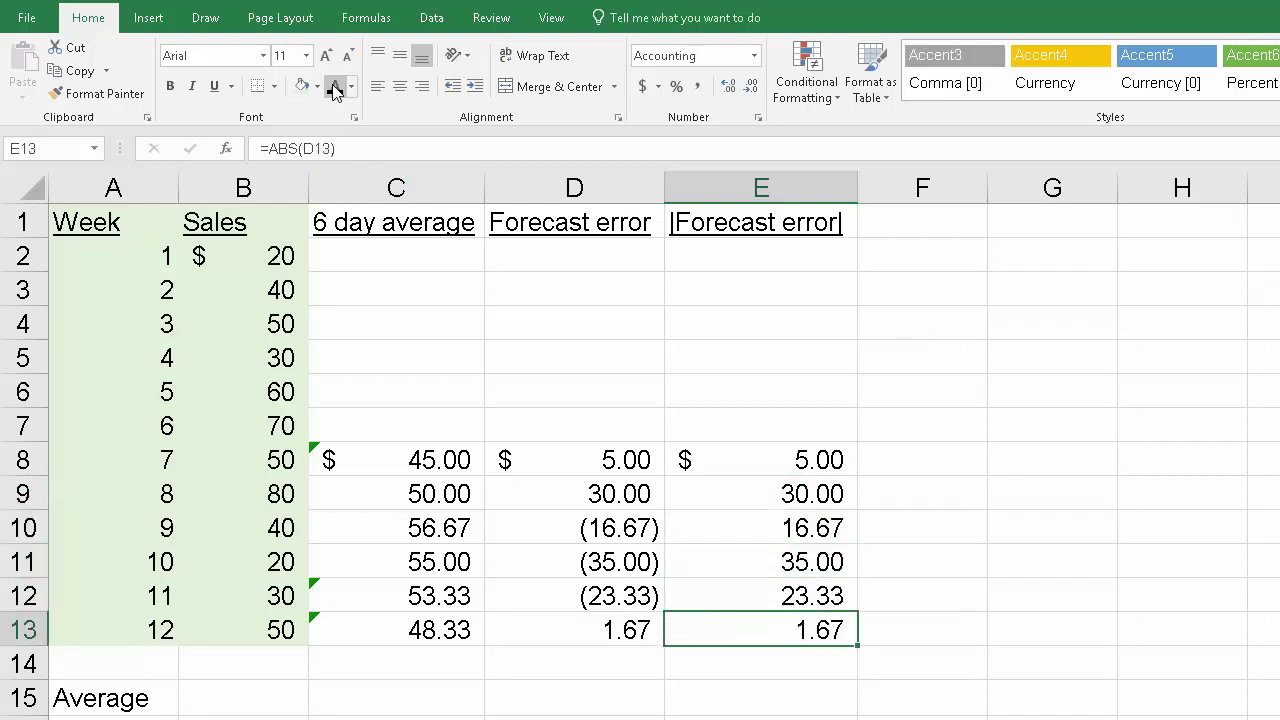
pyautogui.press('Up')
pyautogui.press('Up')
pyautogui.press('Up')
pyautogui.press('Up')
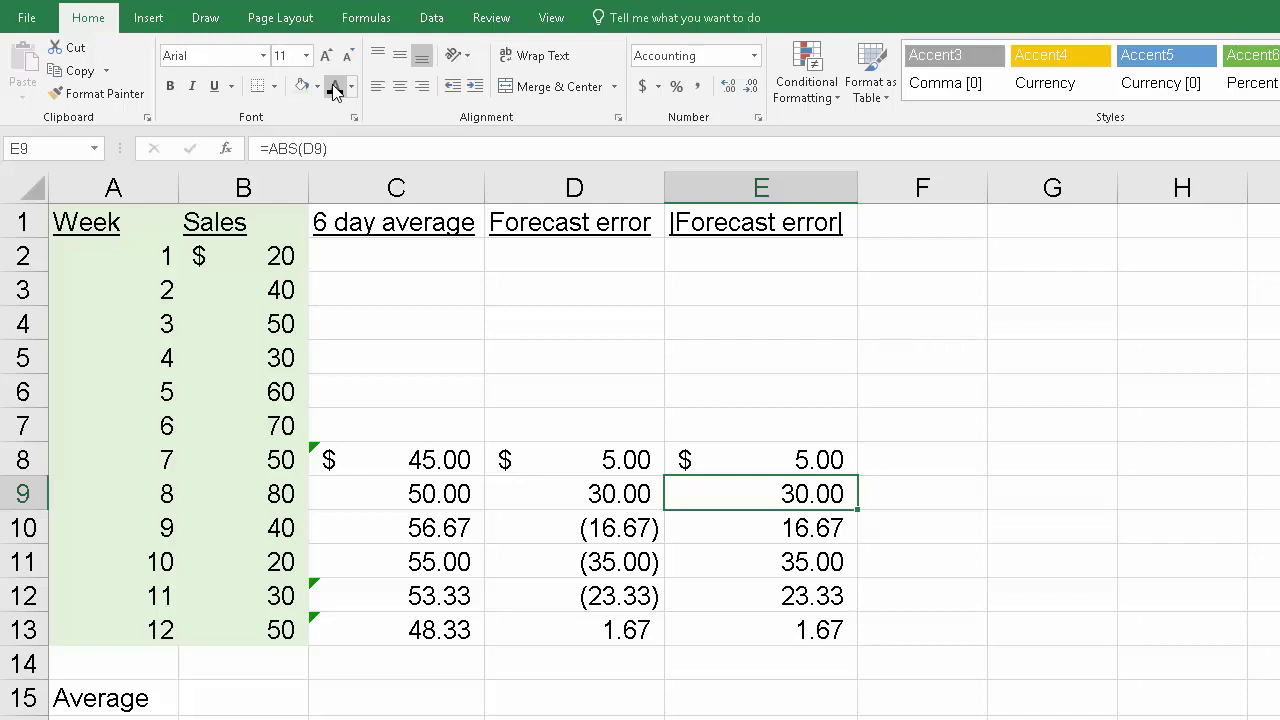
pyautogui.press('Up')
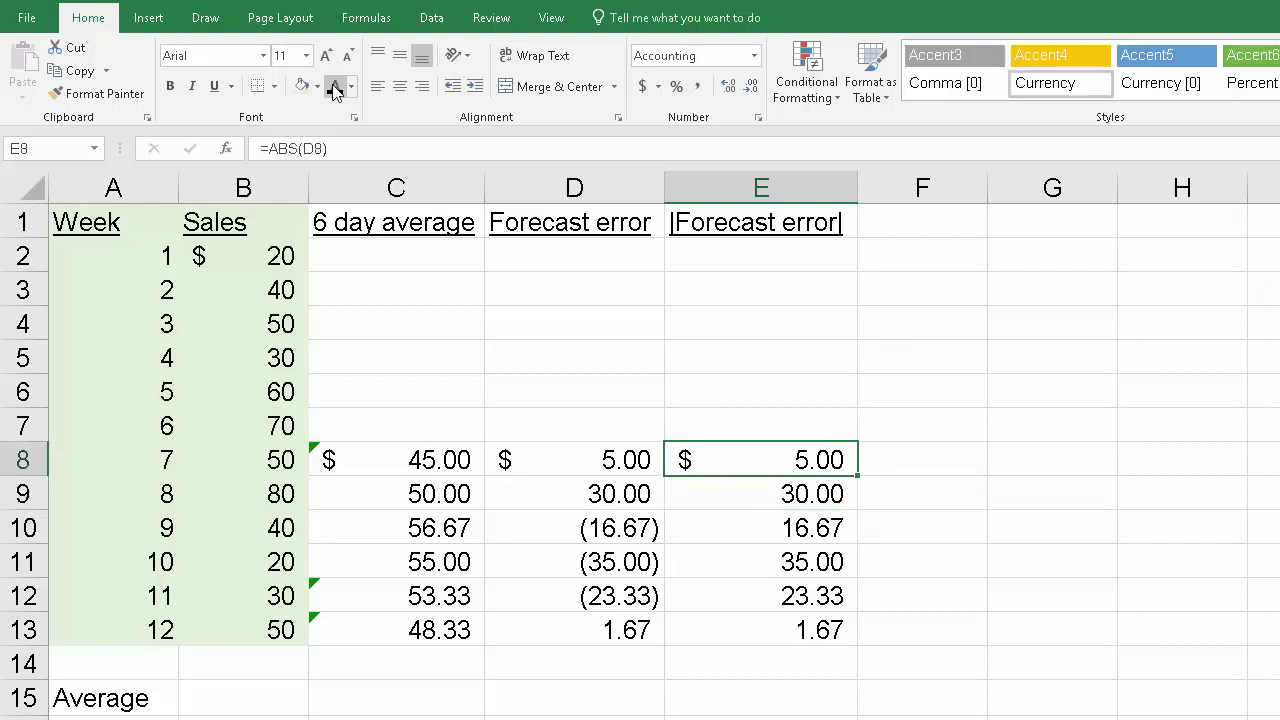
# Step: Inspect the AVERAGE formula over E8:E13 in cell E15 and apply the black font colour to that cell
pyautogui.press('Down')
pyautogui.press('Down')
pyautogui.press('Down')
pyautogui.press('Down')
pyautogui.press('Down')
pyautogui.press('Down')
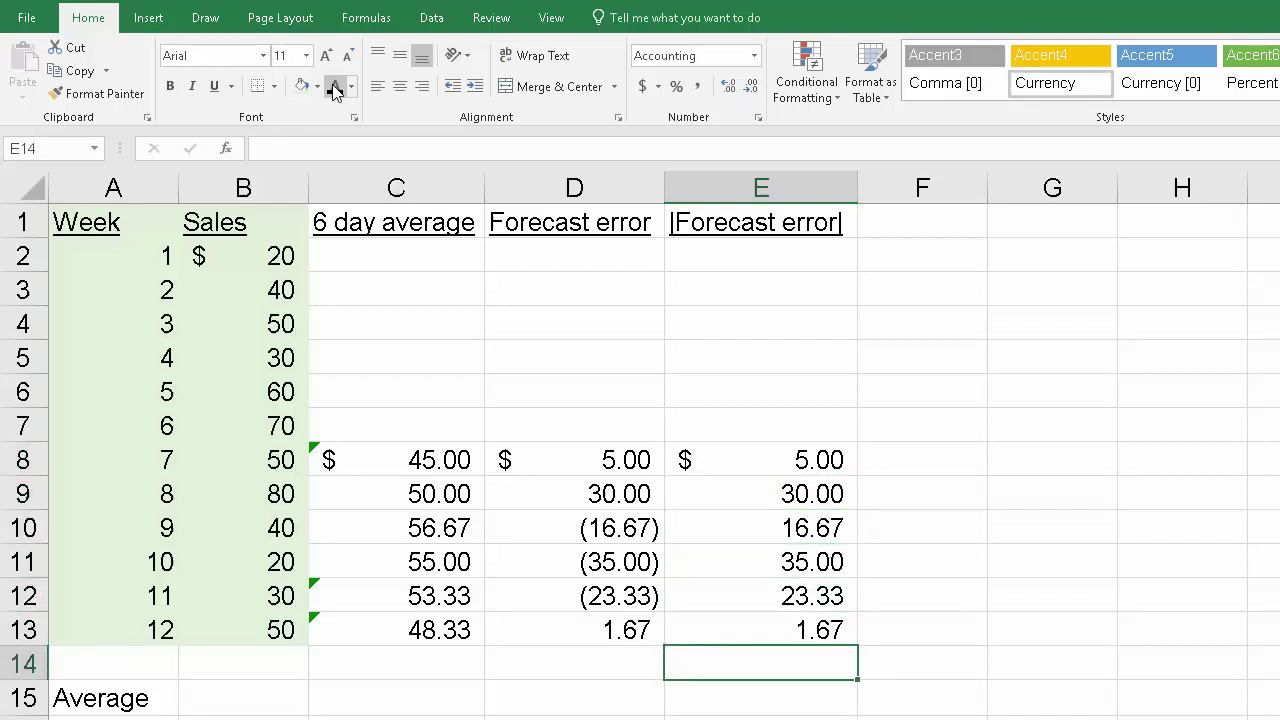
pyautogui.press('Down')
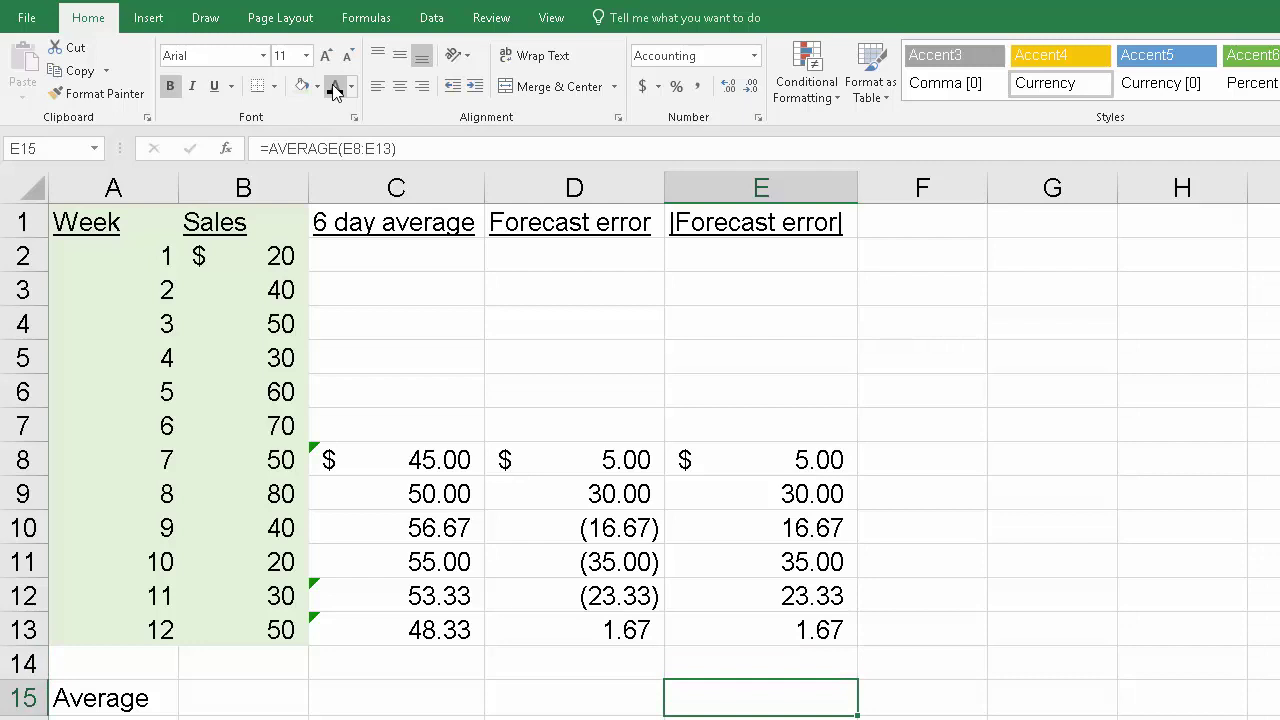
pyautogui.press('F2')
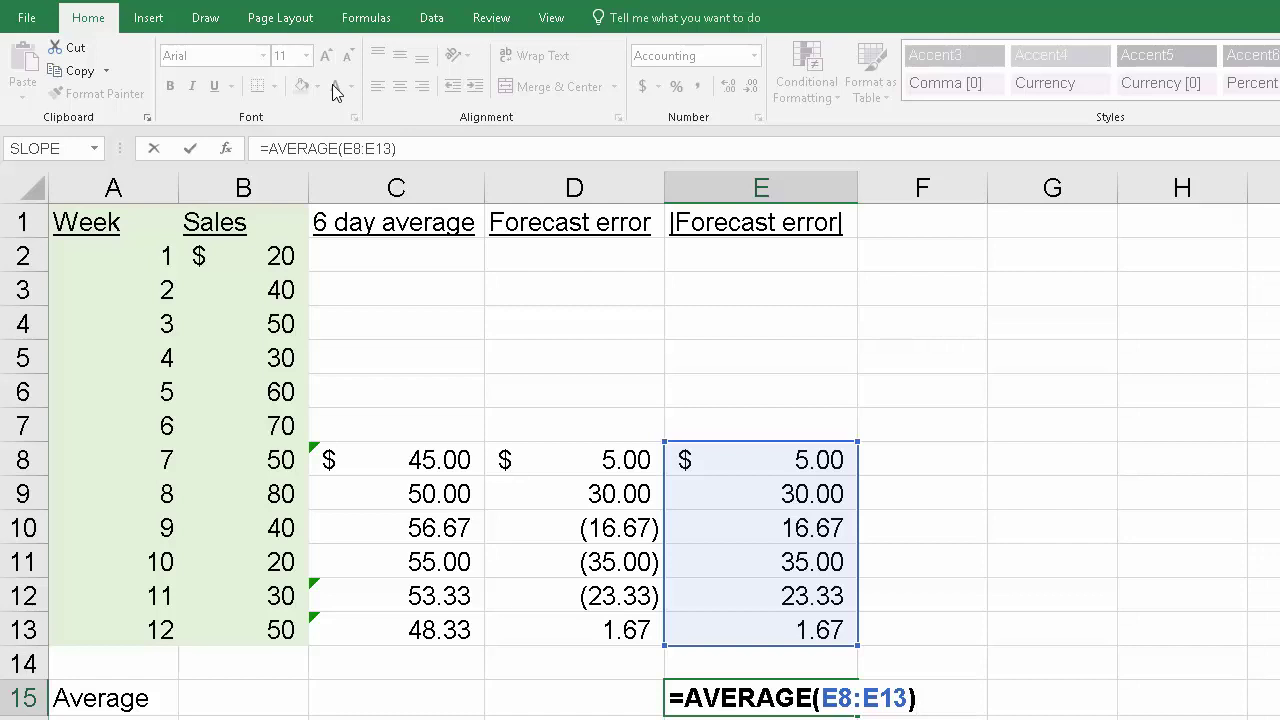
pyautogui.press('Return')
pyautogui.press('Up')
# Step: Review the week 12 row across to its forecast error, and go back up through the forecast errors in D8:D13
pyautogui.press('Up')
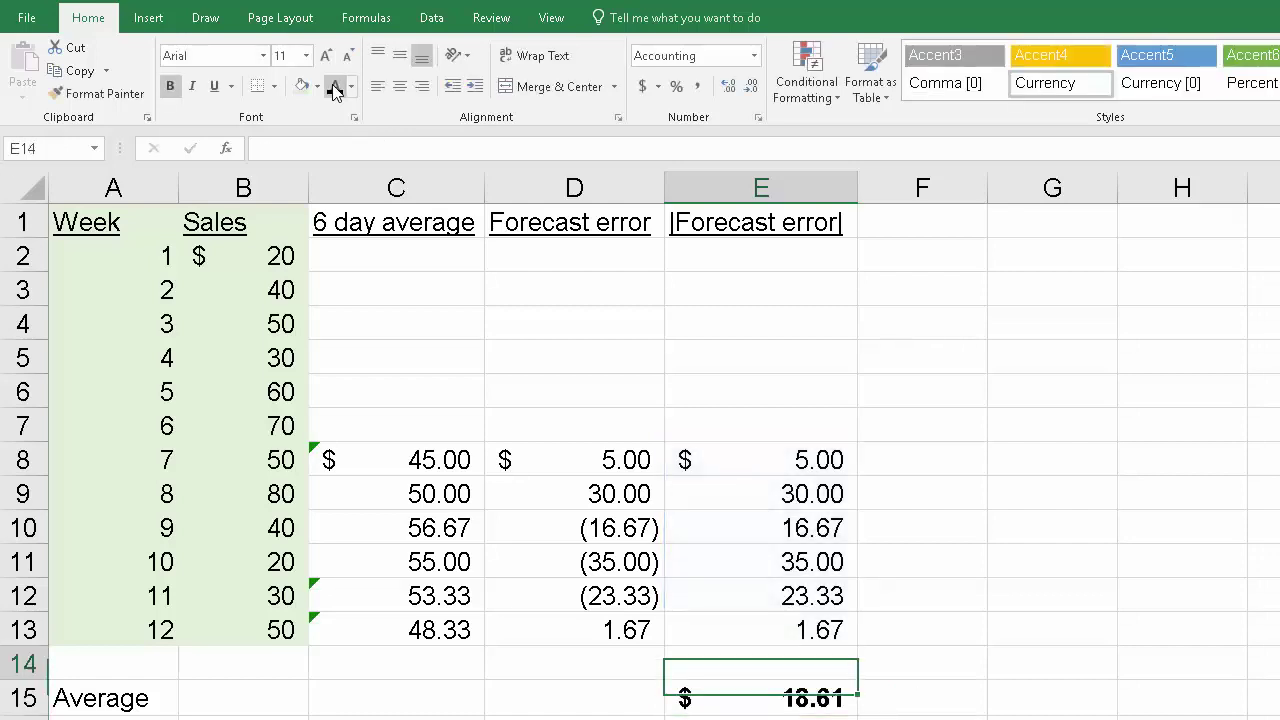
pyautogui.press('Left')
pyautogui.press('Left')
pyautogui.press('Left')
pyautogui.press('Left')
pyautogui.press('Up')
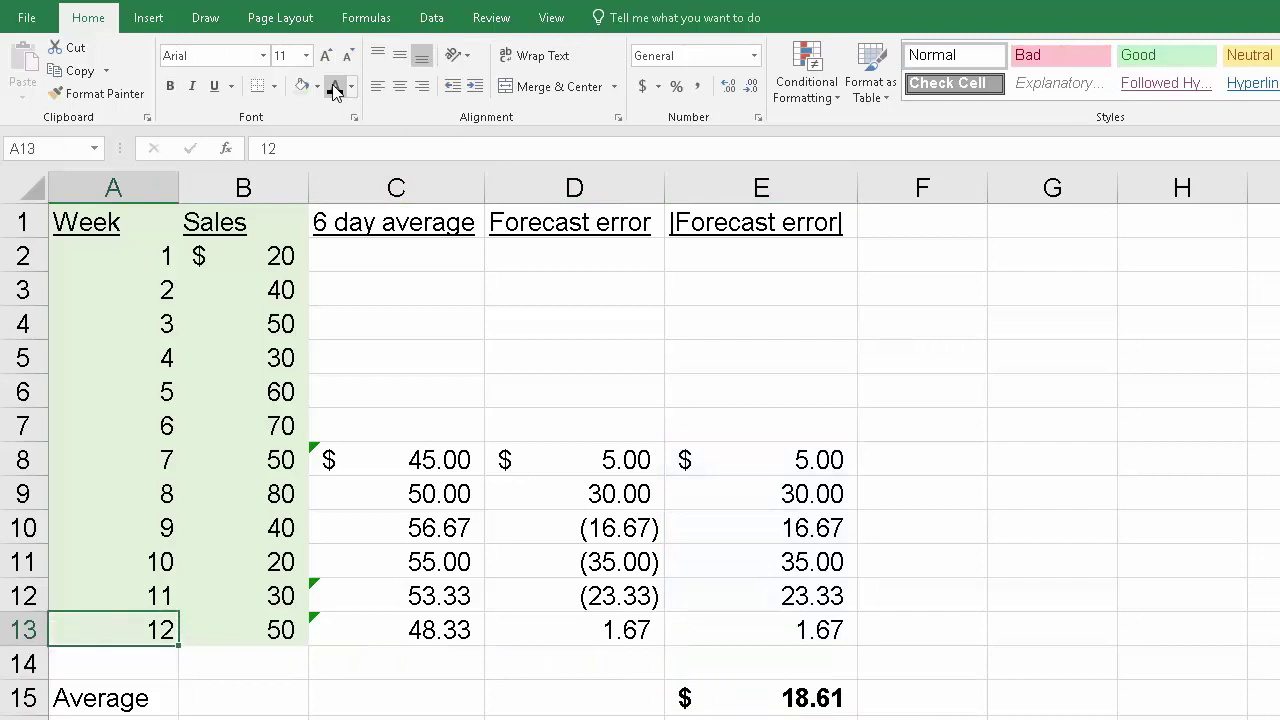
pyautogui.press('Right')
pyautogui.press('Right')
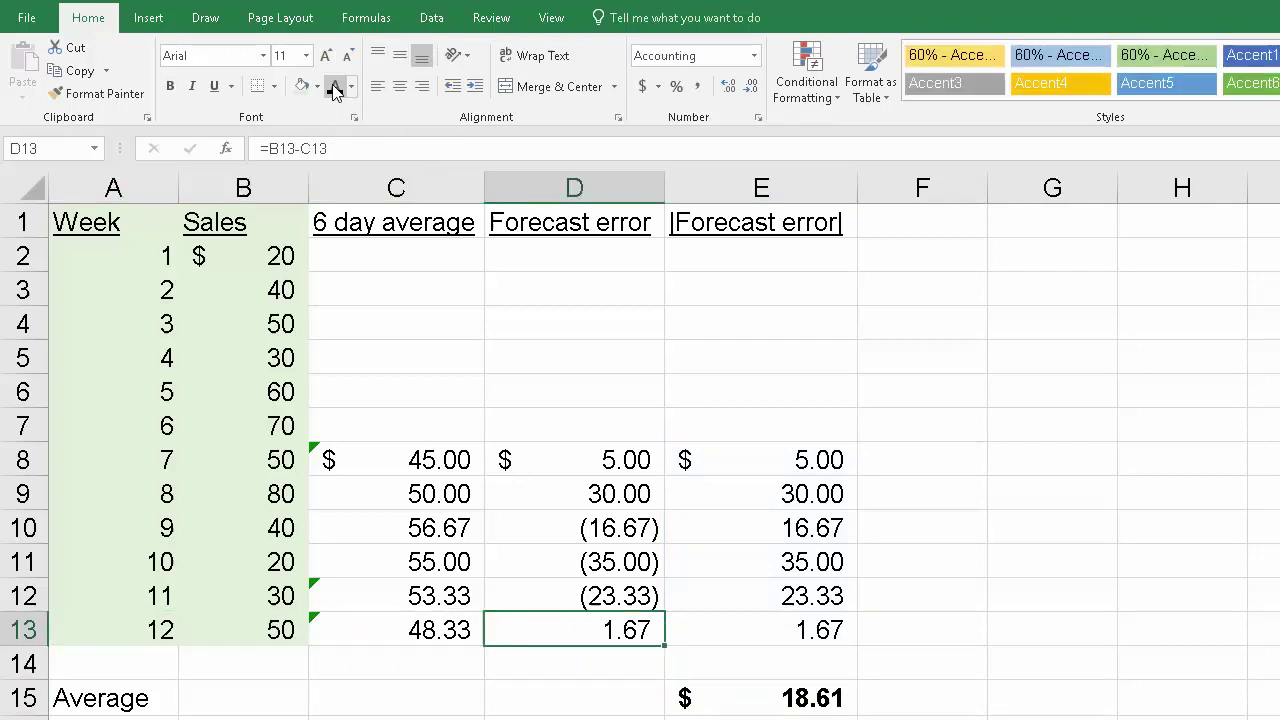
pyautogui.press('Up')
pyautogui.press('Up')
pyautogui.press('Up')
pyautogui.press('Up')
pyautogui.press('Up')
pyautogui.press('Up')
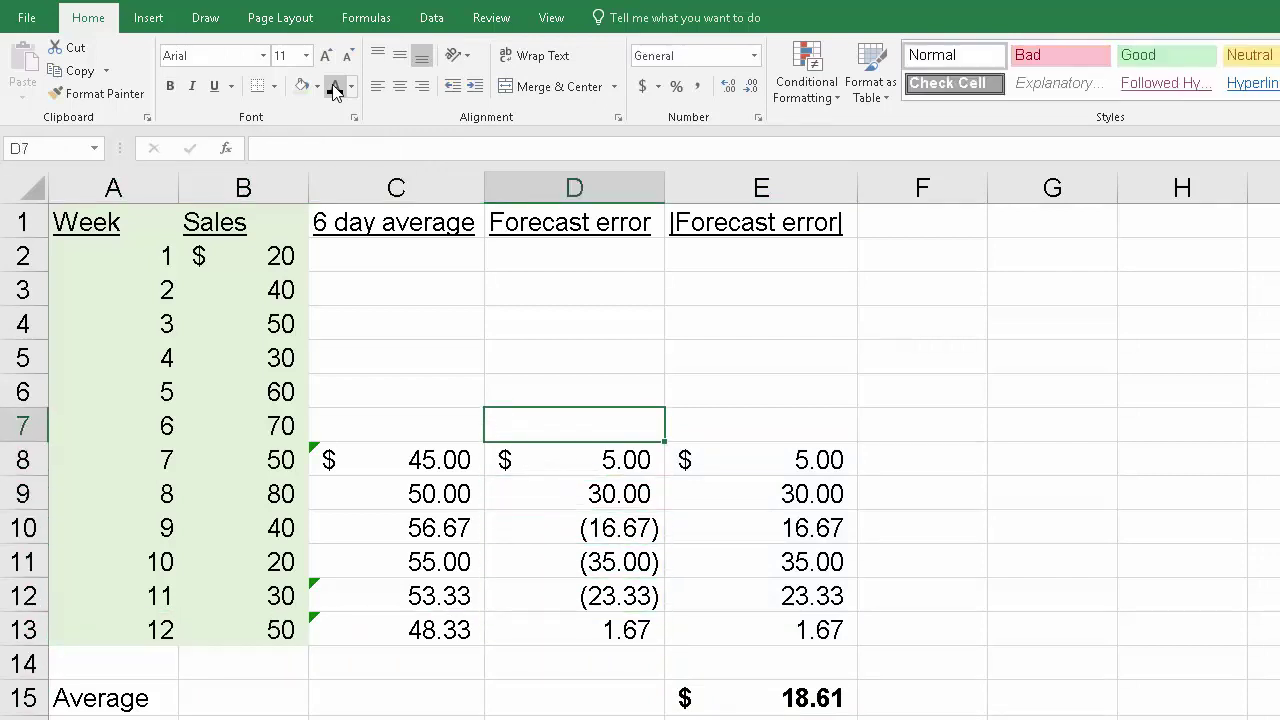
# Step: Review the six-period averages in C8:C13 and return to the mean absolute error in E15
pyautogui.press('Left')
pyautogui.press('Down')
pyautogui.press('Down')
pyautogui.press('Down')
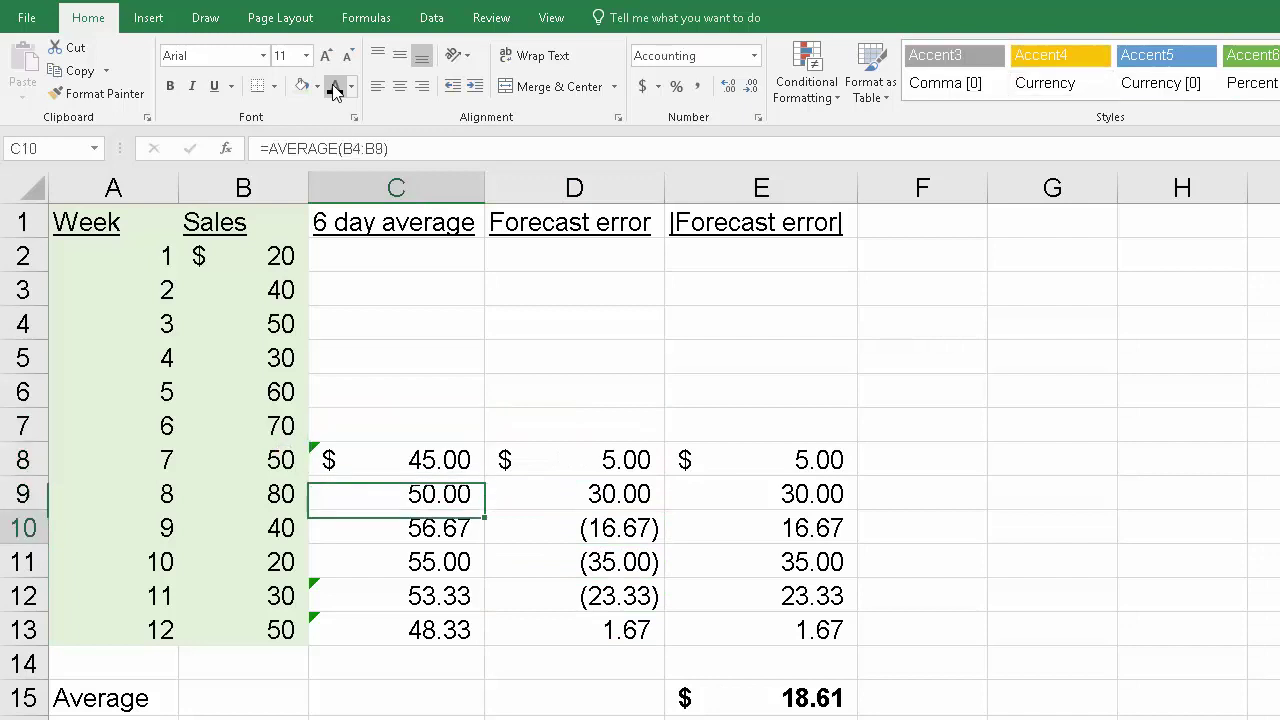
pyautogui.press('Down')
pyautogui.press('Down')
pyautogui.press('Down')
pyautogui.press('Down')
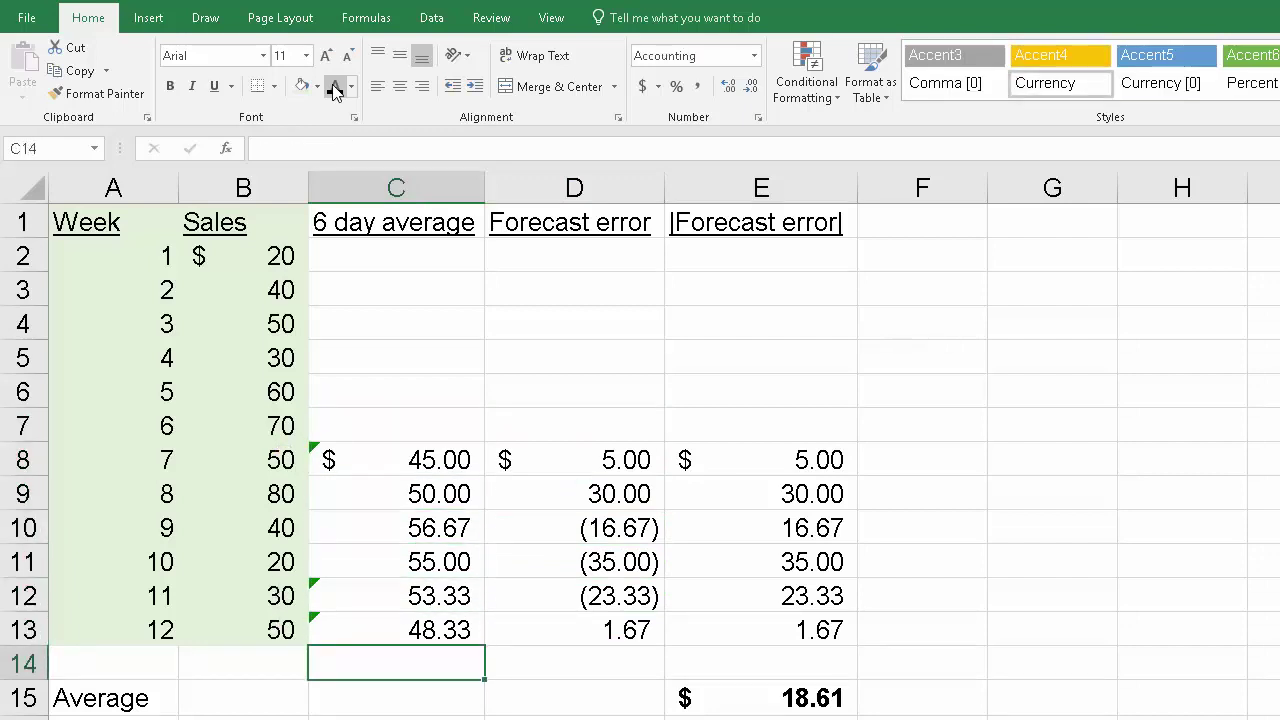
pyautogui.press('Left')
pyautogui.press('Right')
pyautogui.press('Right')
pyautogui.press('Right')
pyautogui.press('Down')
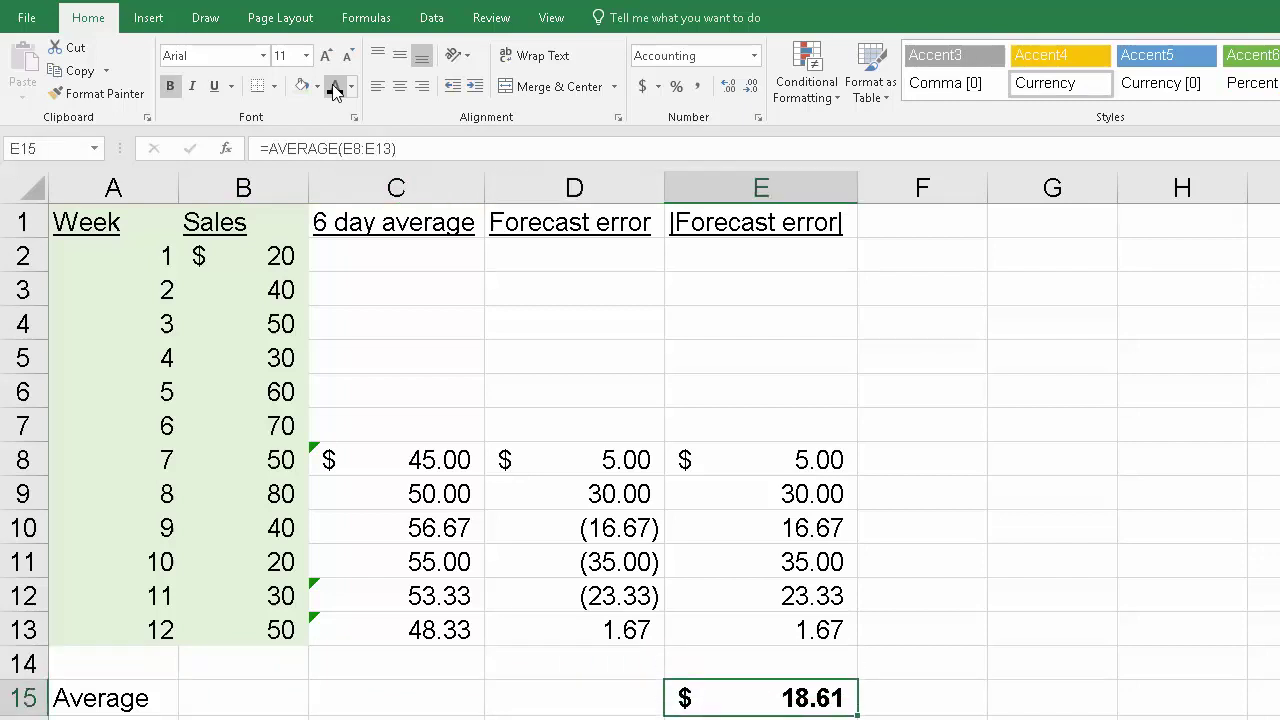